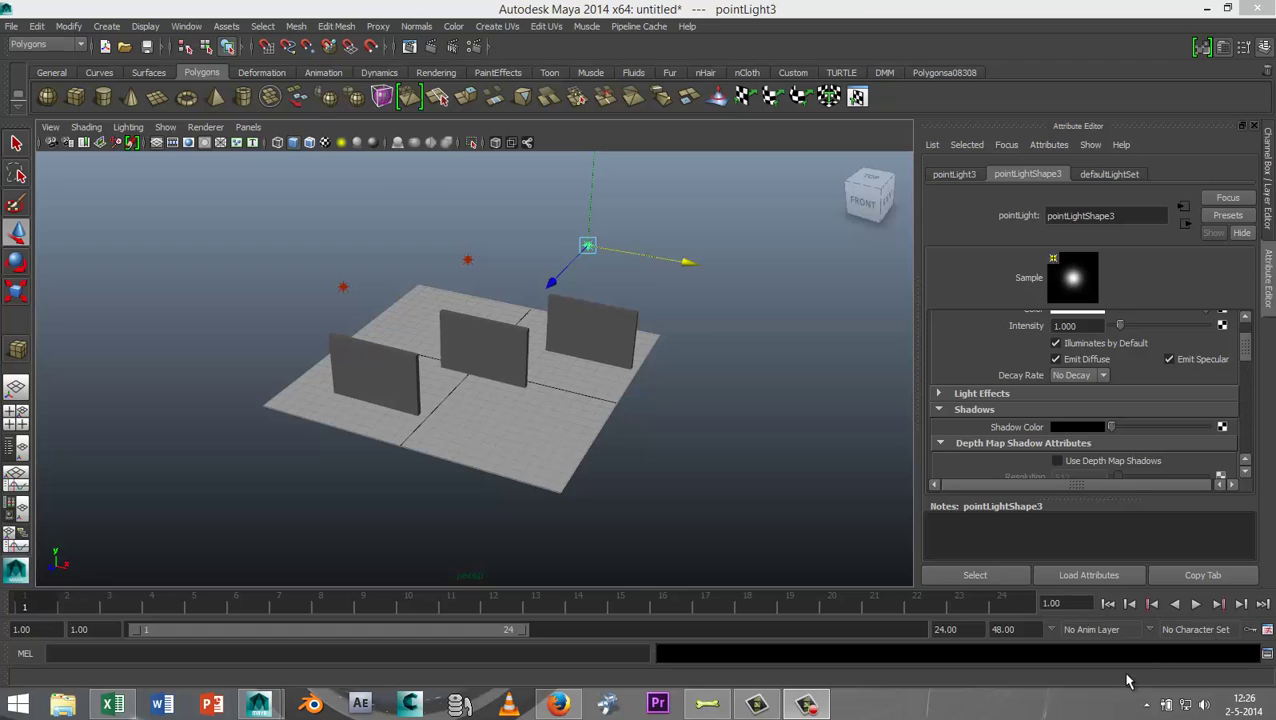
Search 'mia' and assign a new mia_material_x shader to the left wall.
left_click_drag(723, 490, 697, 483, "alt")
middle_click_drag(741, 399, 757, 437, "alt")
mouse_move(746, 461)
left_mouse_down("alt")
mouse_move(752, 441)
mouse_move(734, 467)
mouse_move(746, 478)
left_mouse_up("alt")
middle_click_drag(746, 478, 735, 390, "alt")
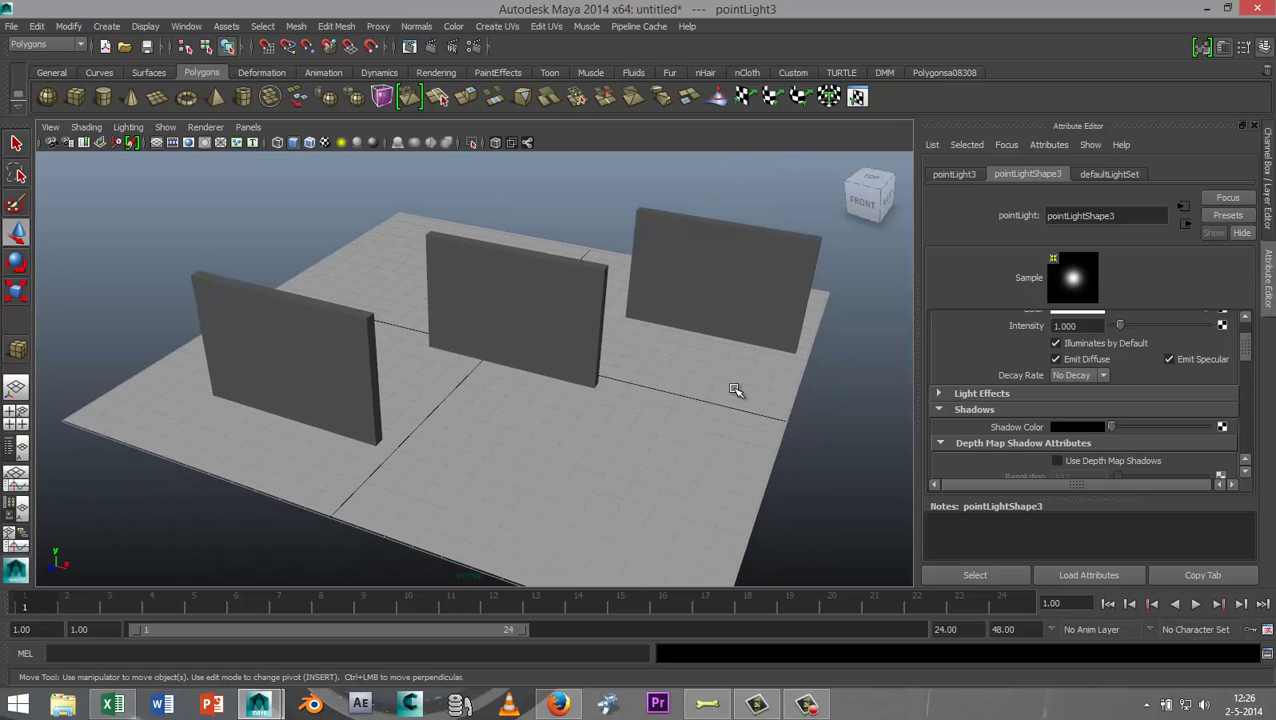
scroll(735, 390, "down", 2)
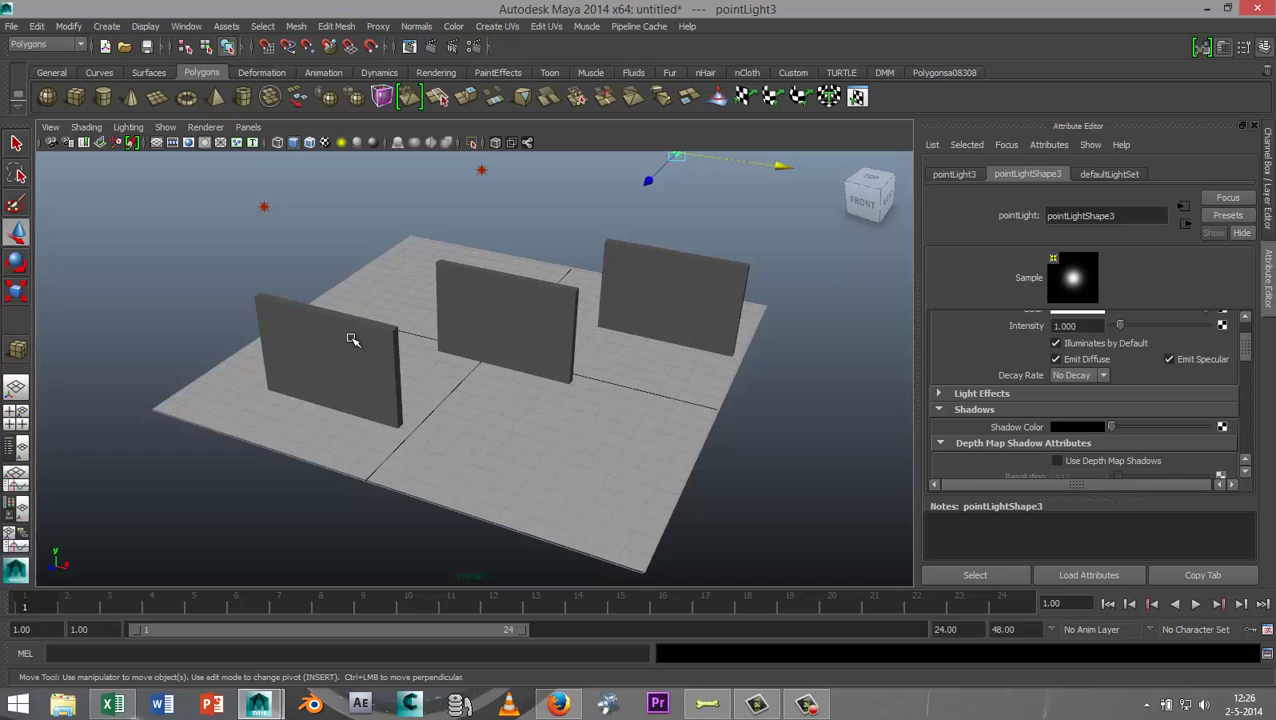
mouse_move(661, 436)
left_mouse_down("alt")
mouse_move(564, 455)
mouse_move(544, 472)
mouse_move(535, 398)
mouse_move(533, 415)
mouse_move(570, 433)
mouse_move(541, 430)
mouse_move(668, 408)
mouse_move(678, 430)
left_mouse_up("alt")
mouse_move(683, 487)
left_mouse_down("alt")
mouse_move(689, 464)
mouse_move(684, 484)
left_mouse_up("alt")
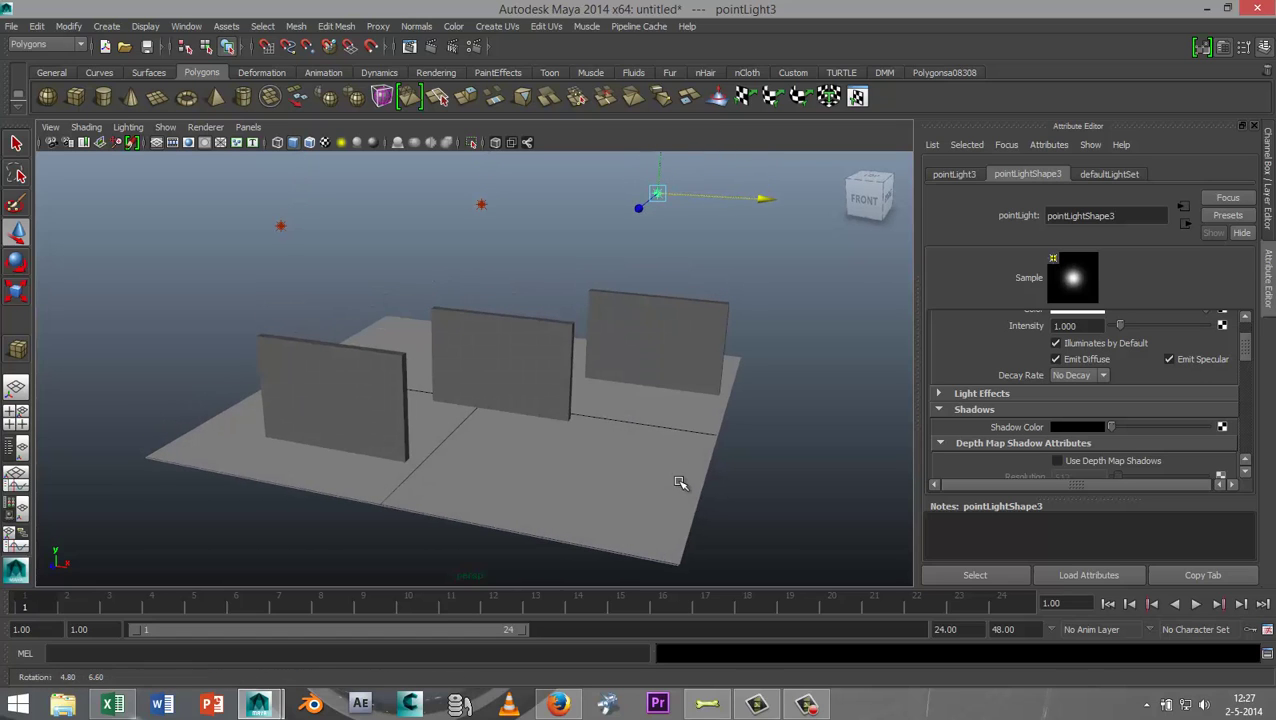
left_click(320, 362)
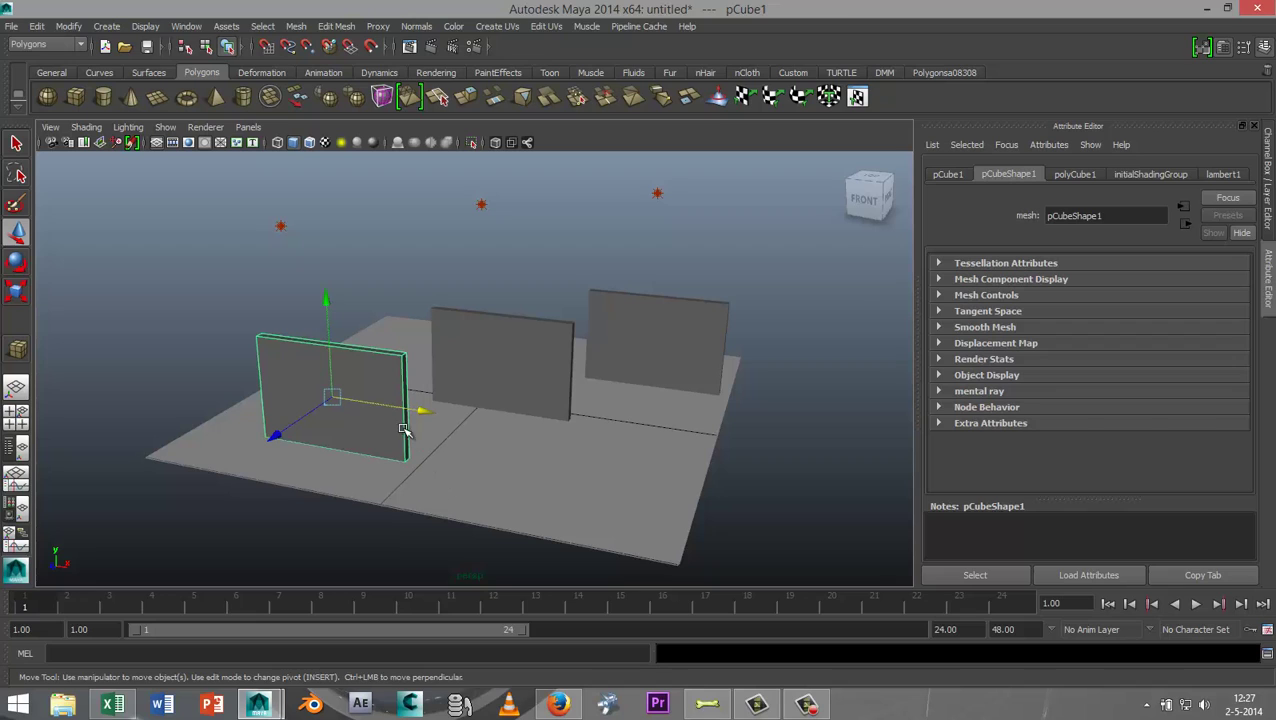
right_click_drag(373, 369, 420, 652)
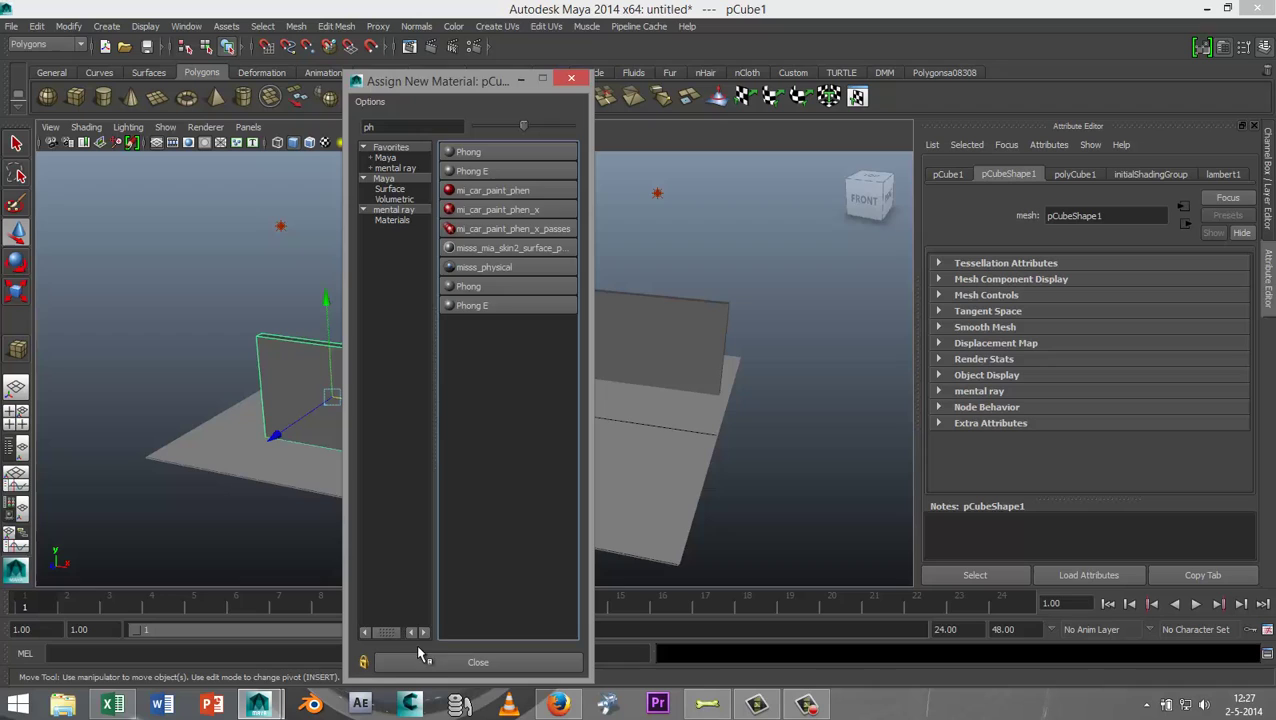
double_click(402, 128)
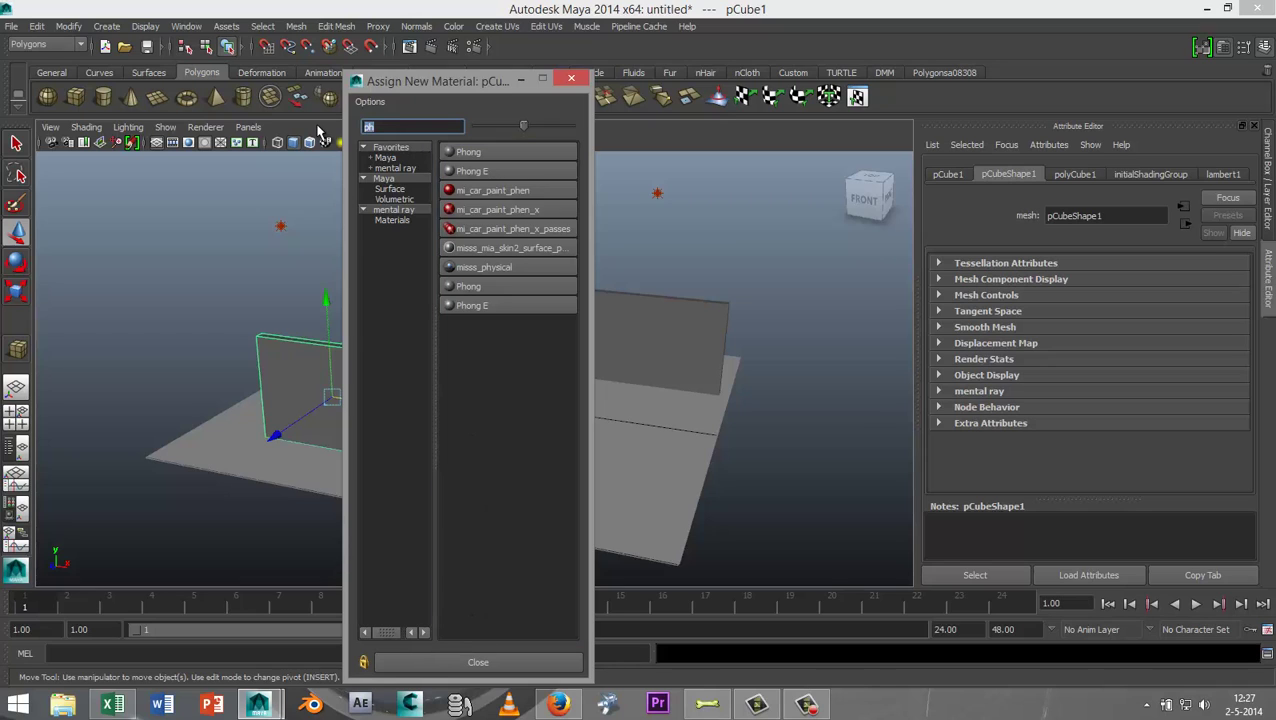
type("mia")
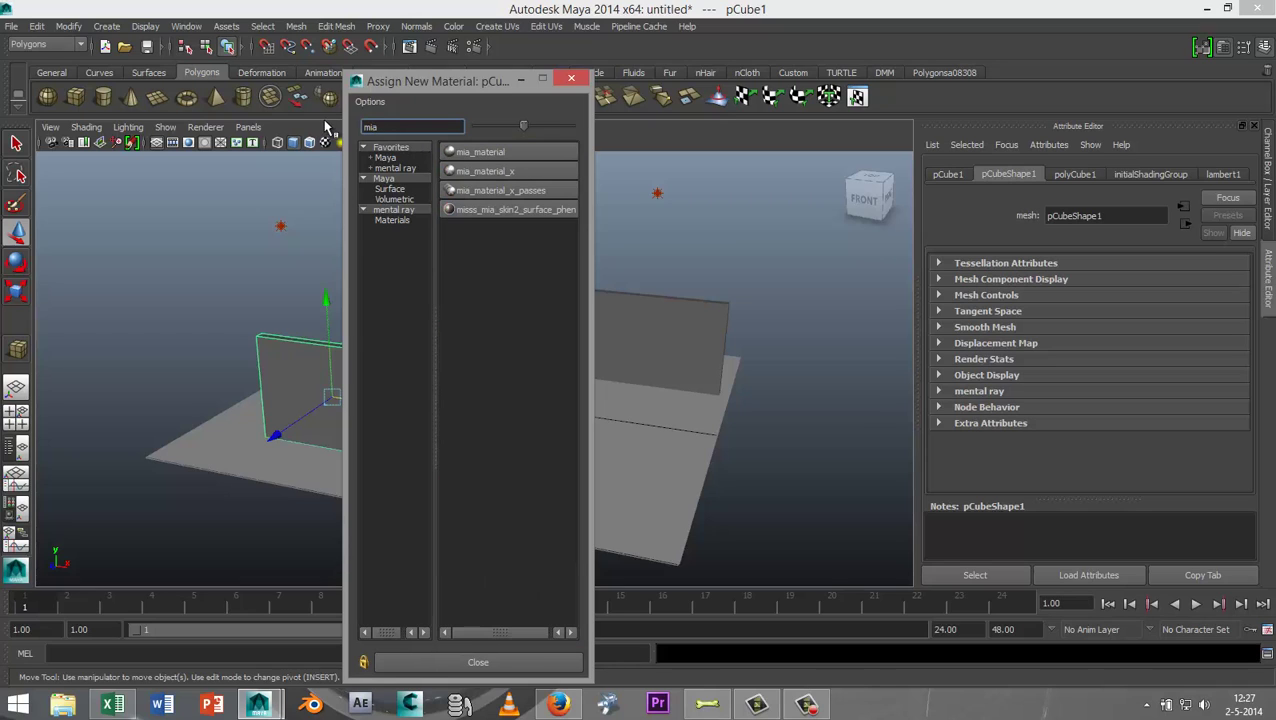
left_click(530, 177)
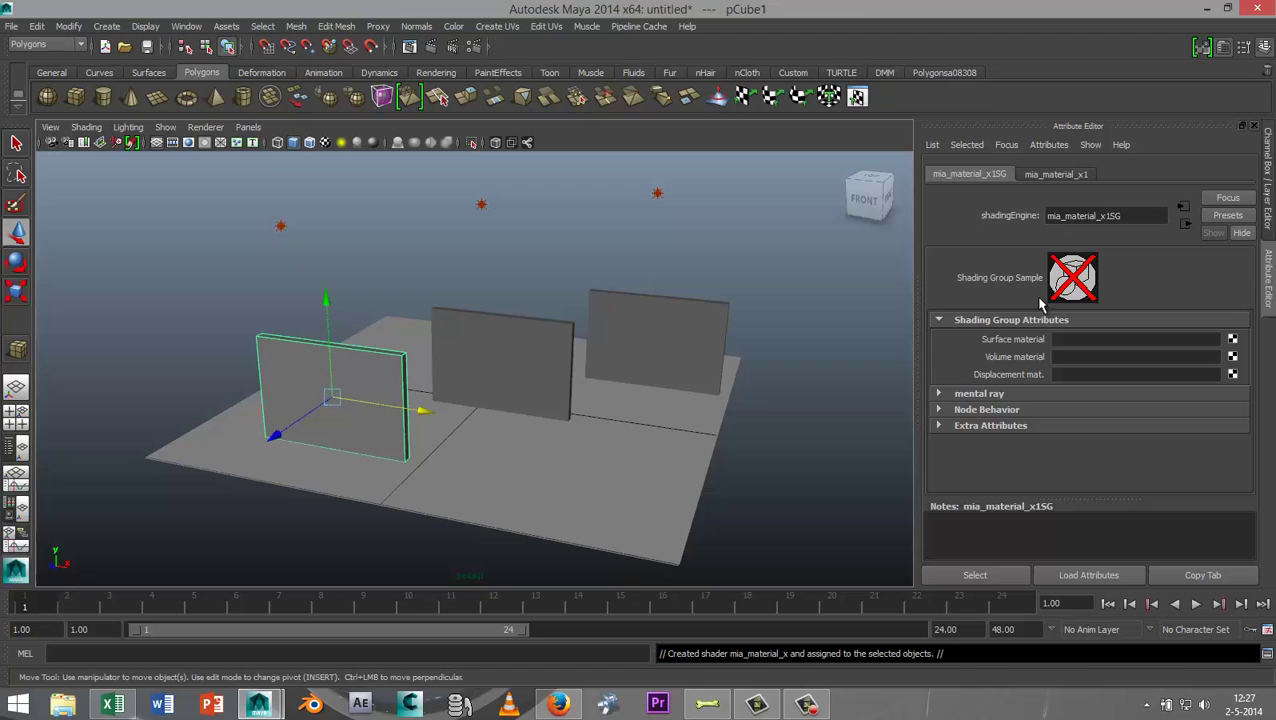
Replace mia_material_x1 with the GlassSolid preset, giving reflectivity 1.000.
left_click(1071, 175)
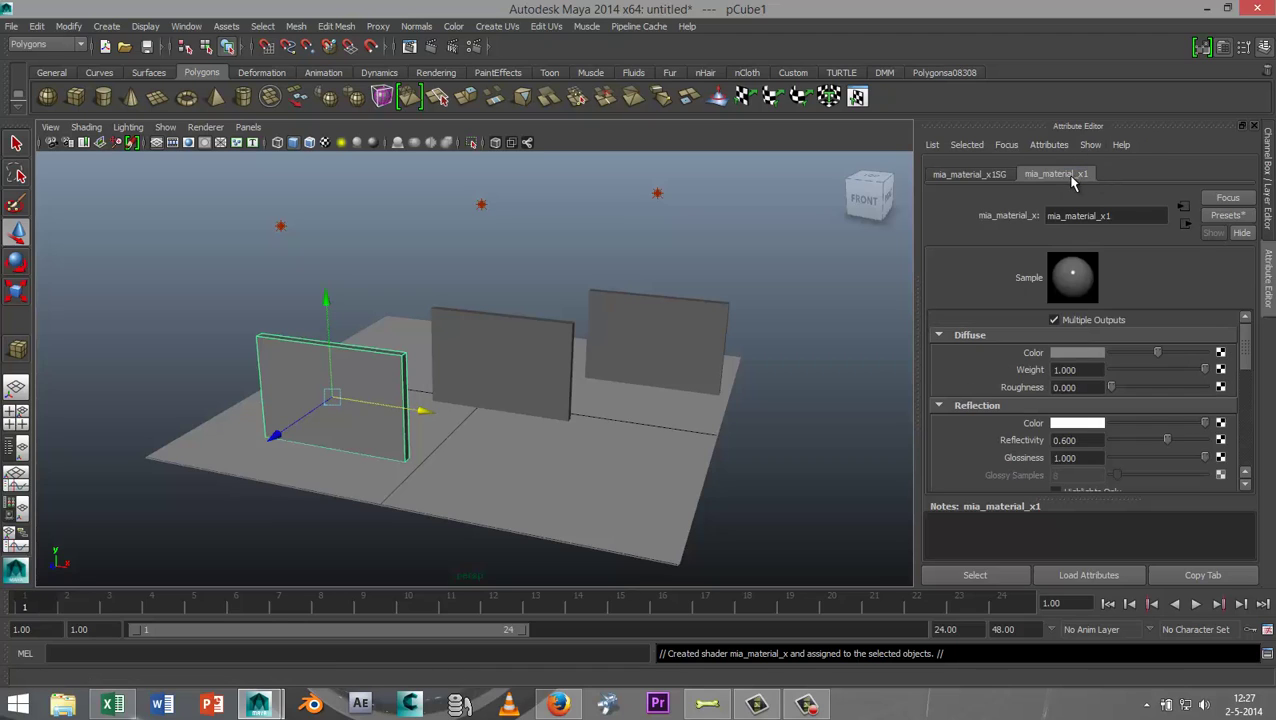
left_click(1238, 217)
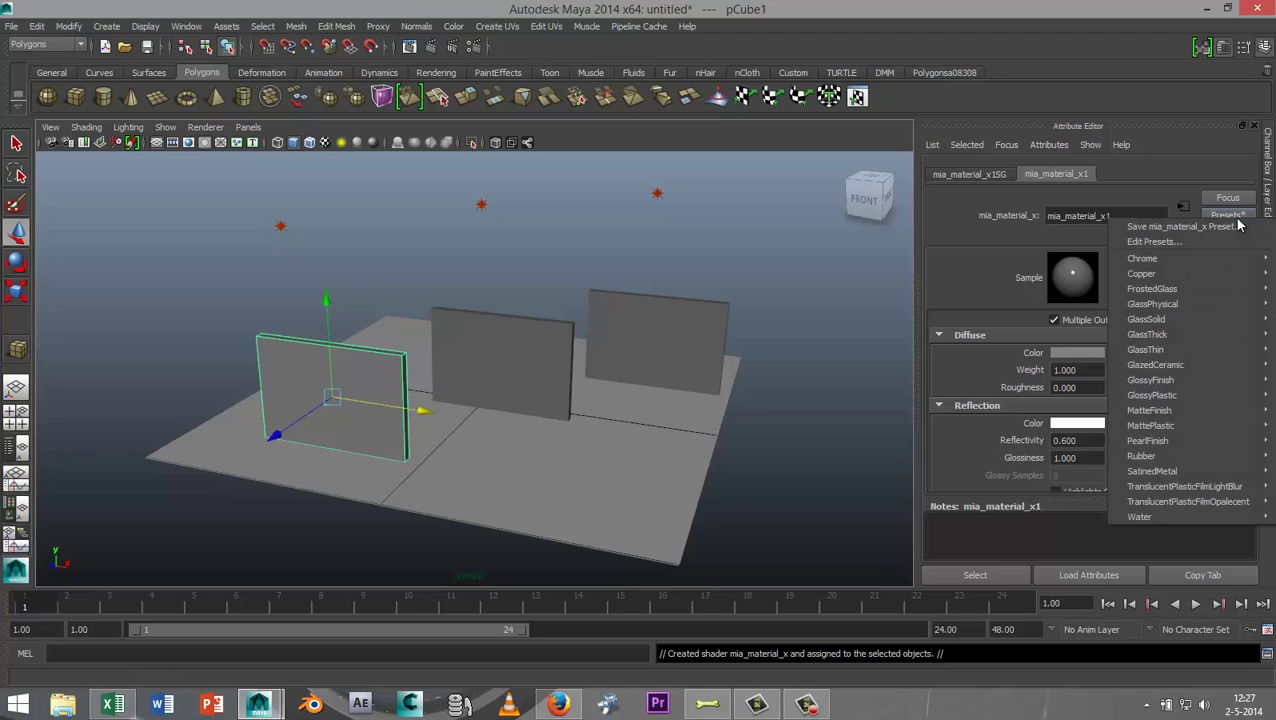
mouse_move(1190, 322)
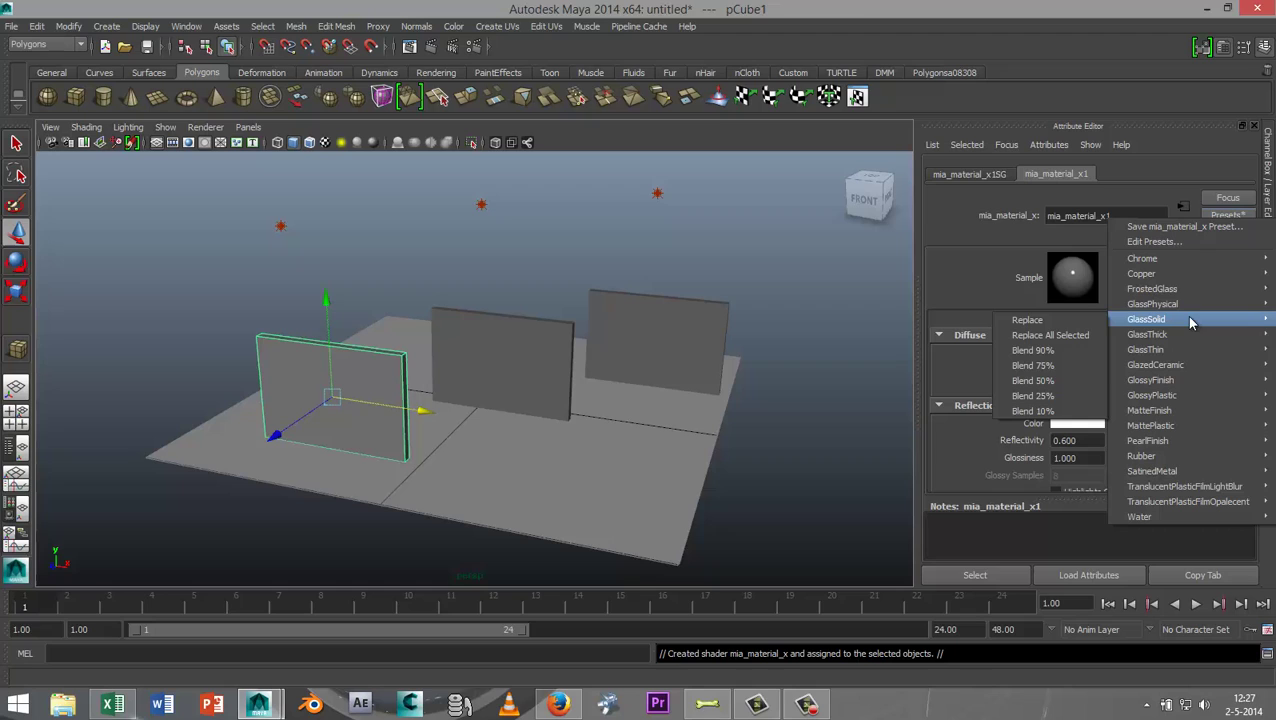
left_click(1028, 320)
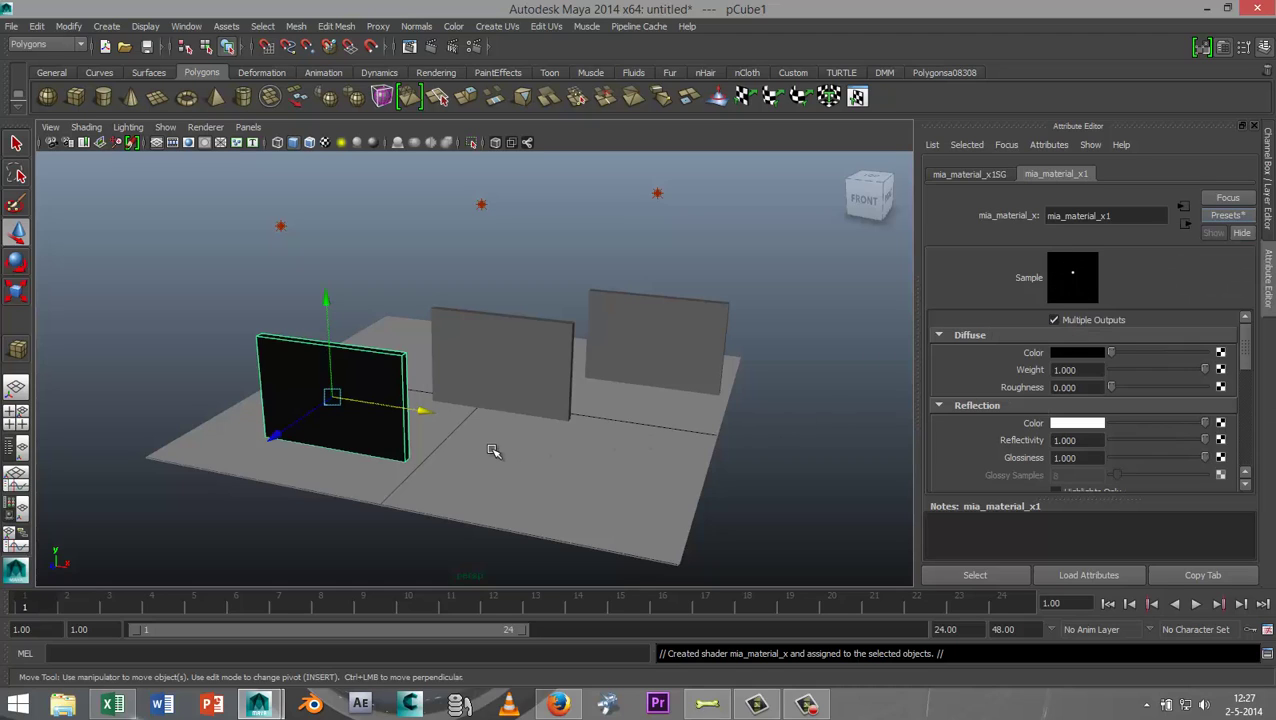
Raise mental ray Unified Sampling quality from 0.25 to 1.01 in Render Settings.
left_click(475, 48)
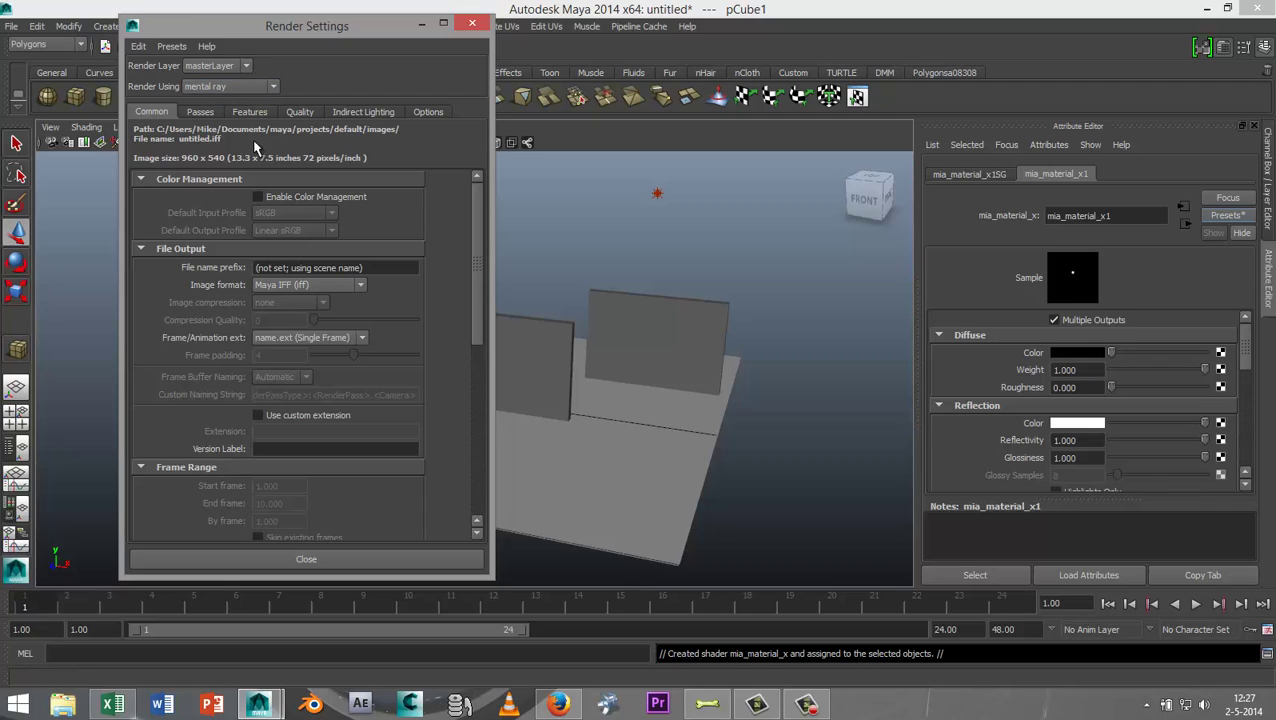
left_click(302, 113)
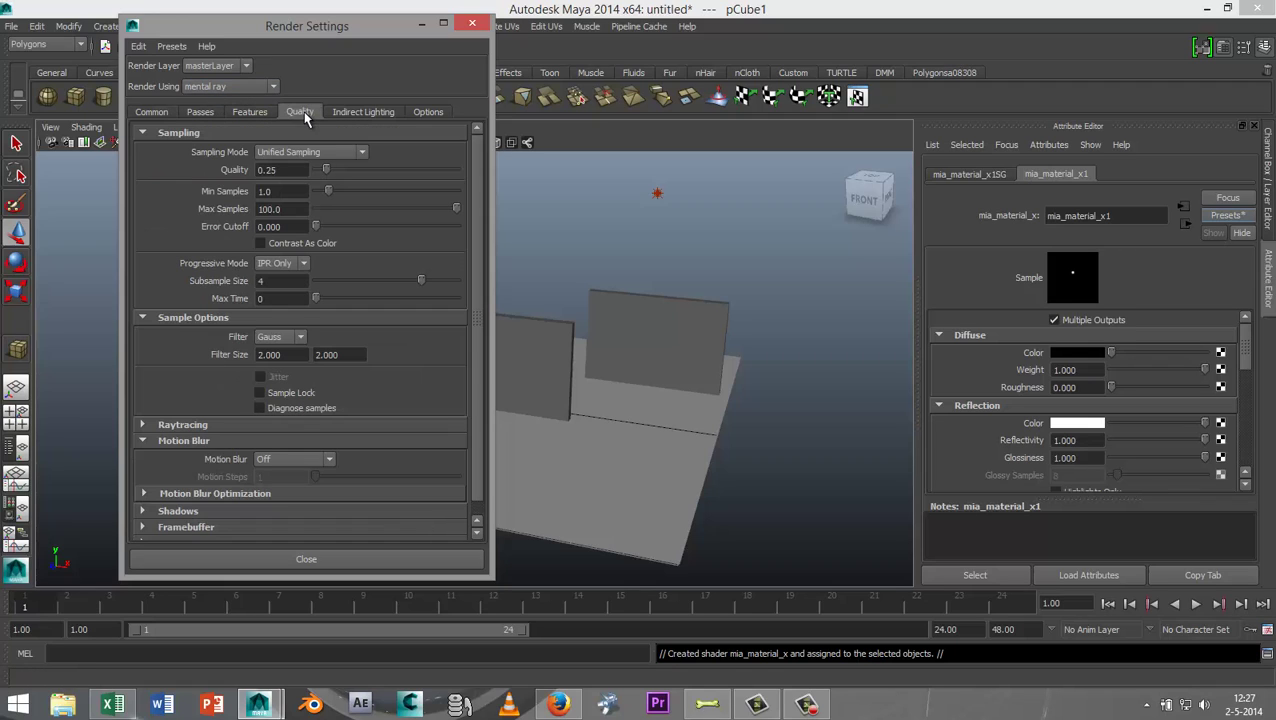
left_click_drag(367, 174, 383, 176)
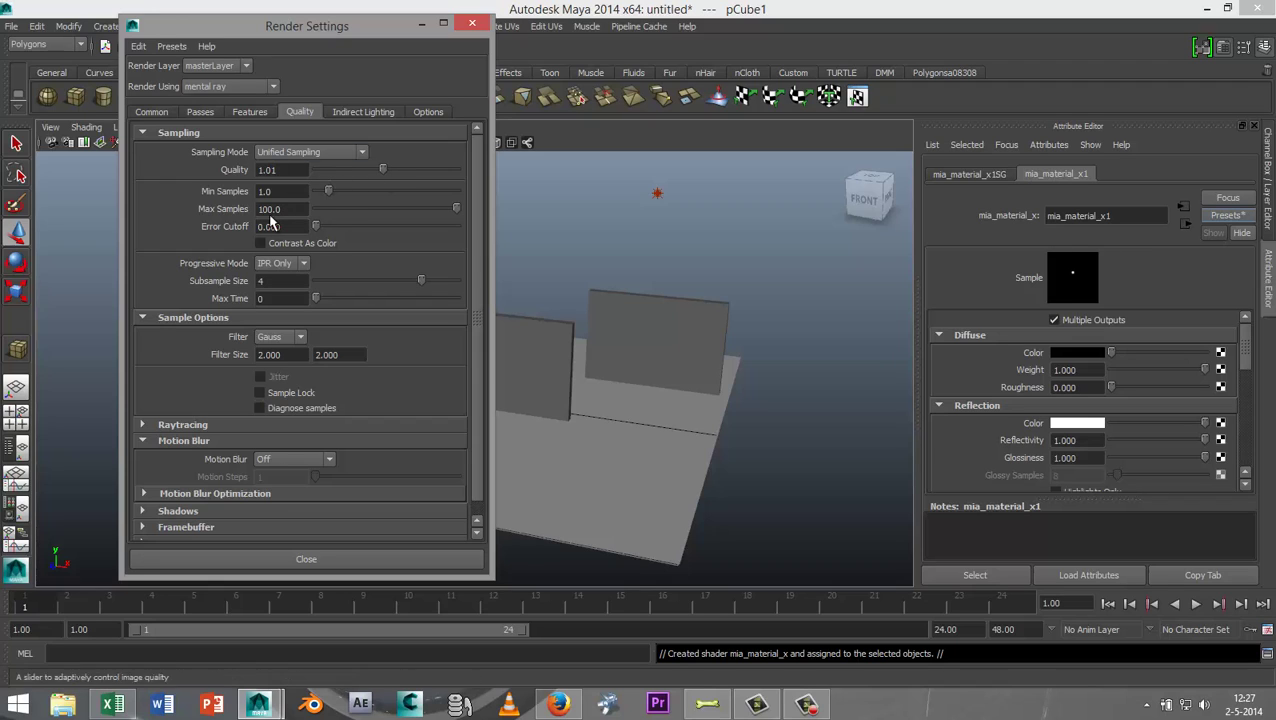
left_click(152, 112)
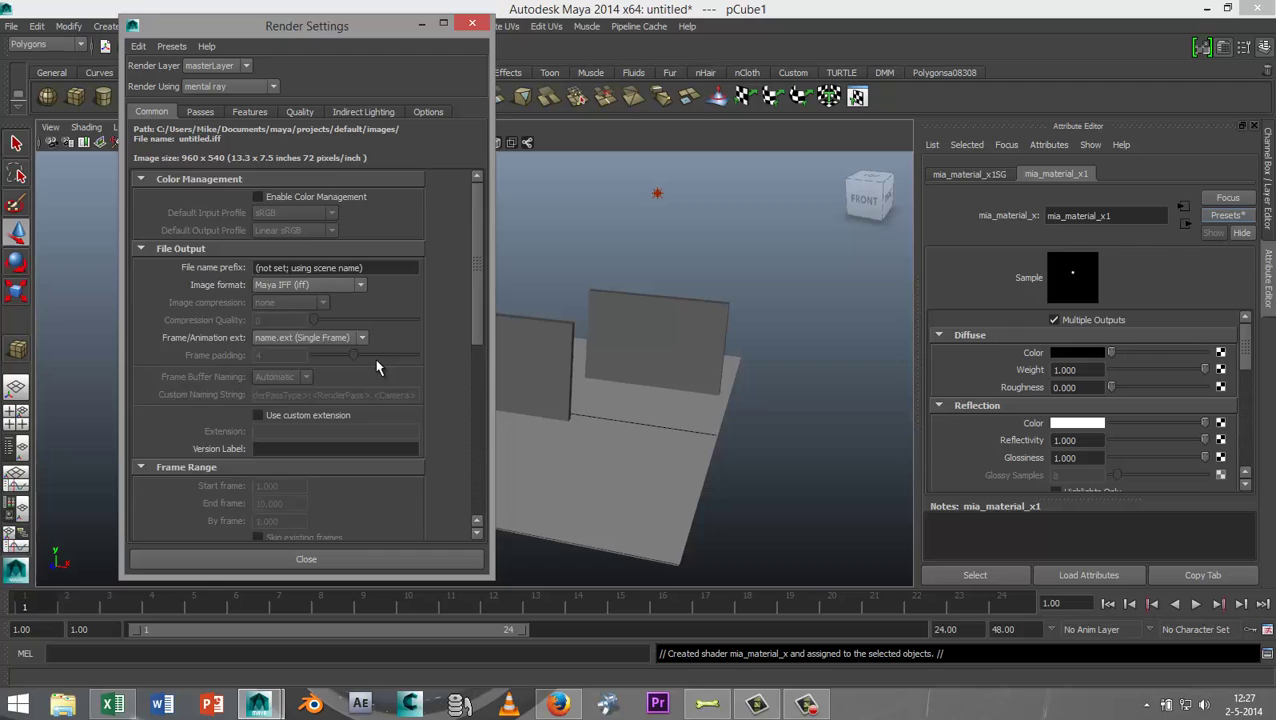
scroll(376, 370, "down", 5)
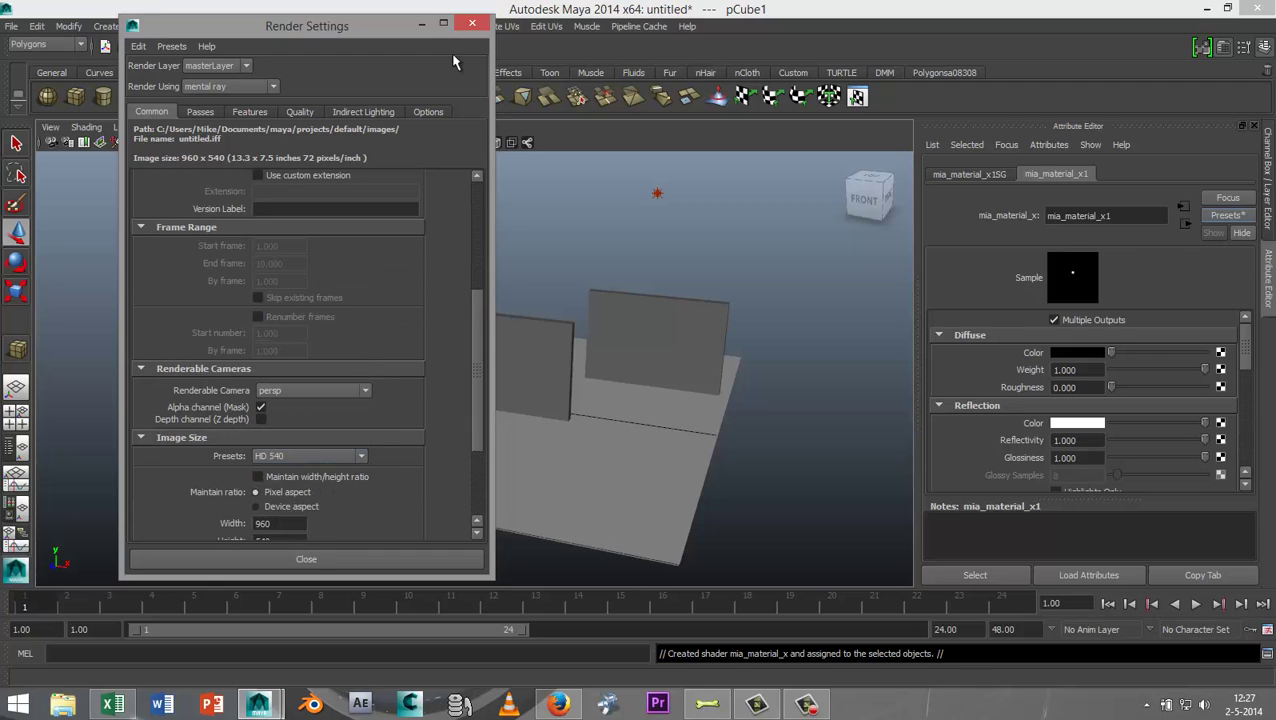
left_click(421, 22)
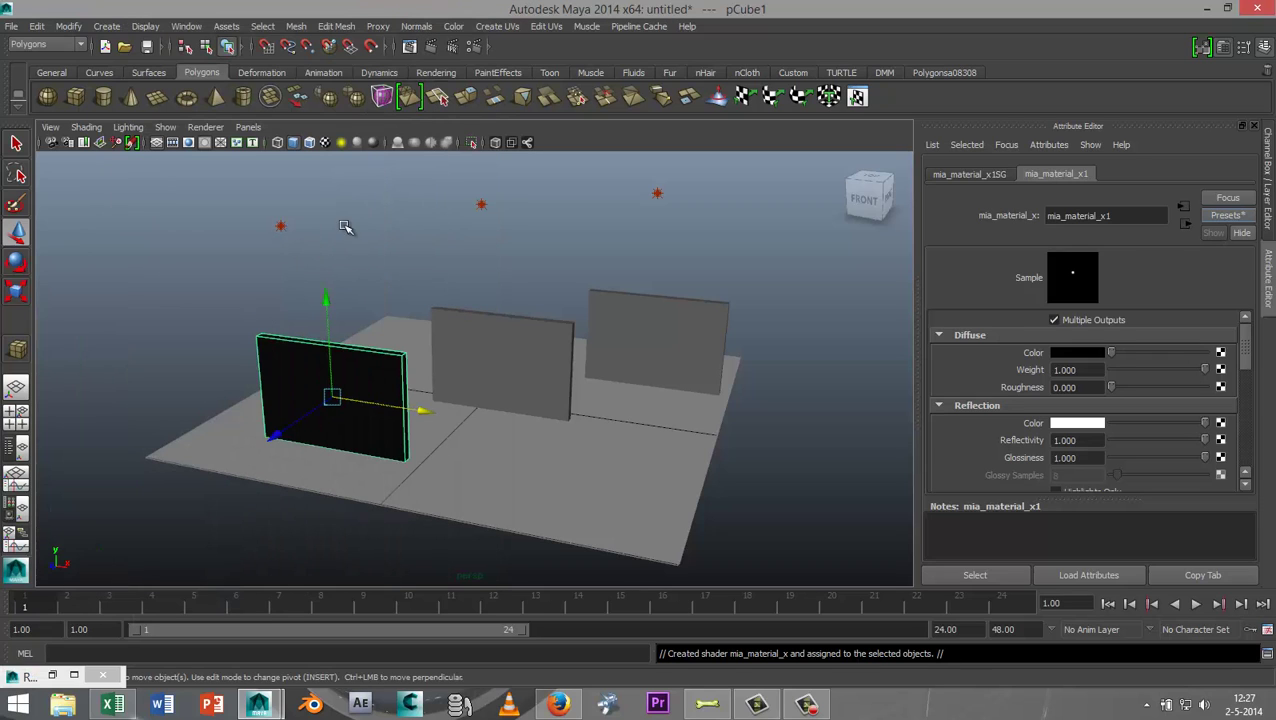
Render the frame in mental ray to see the left wall as bluish glass, then close the result.
left_click(433, 48)
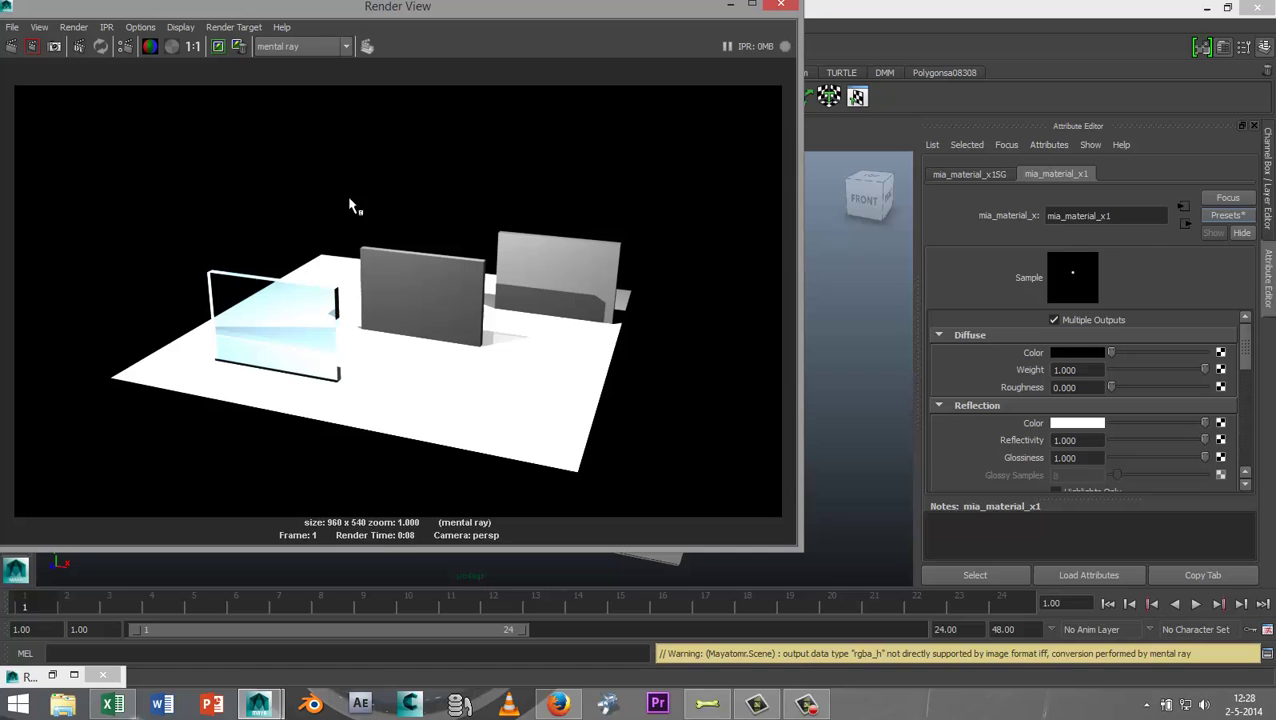
left_click(781, 8)
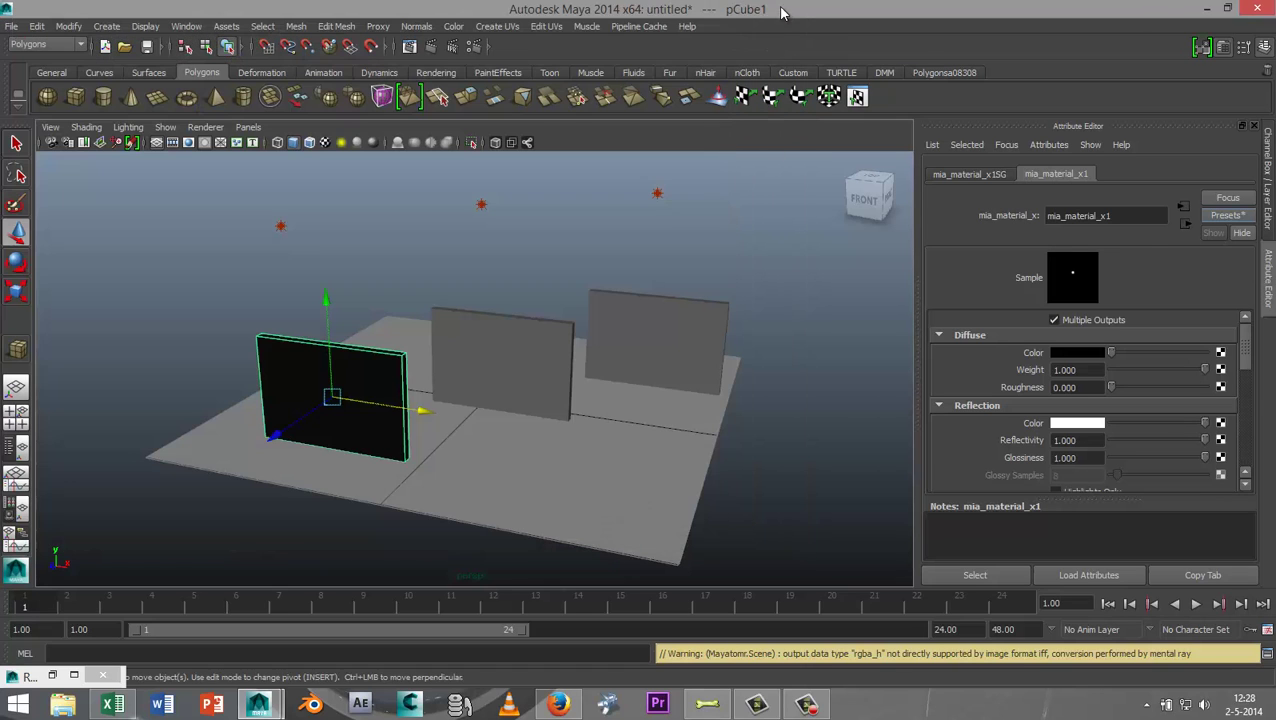
Assign a new mia_material_x shader to the middle wall.
left_click(503, 335)
right_click_drag(540, 344, 560, 648)
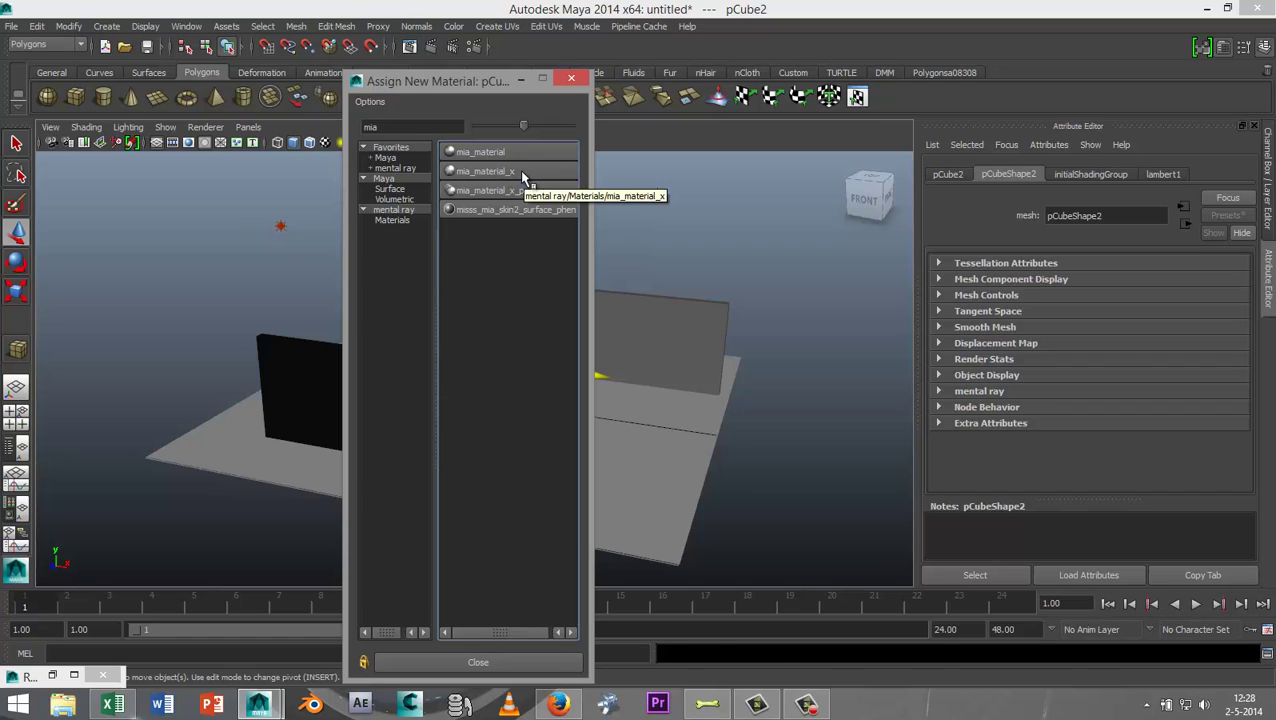
left_click(521, 175)
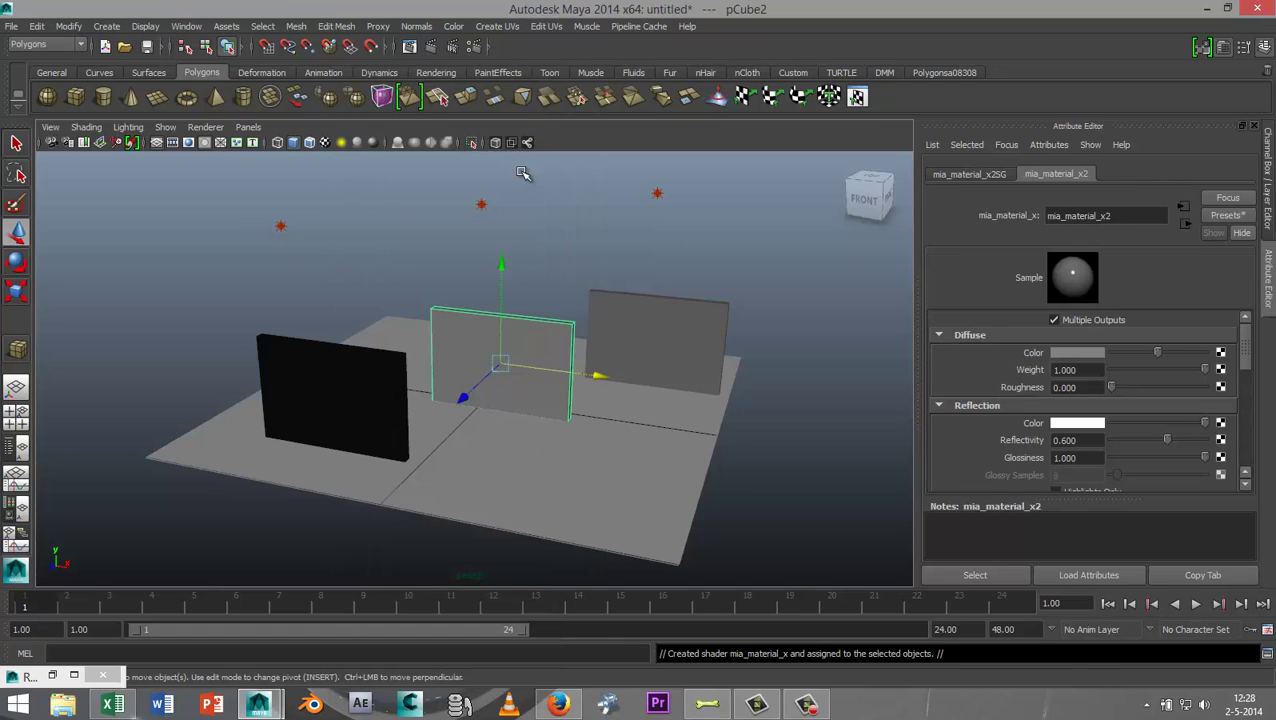
Replace mia_material_x2 with the GlassThin preset.
left_click(1226, 216)
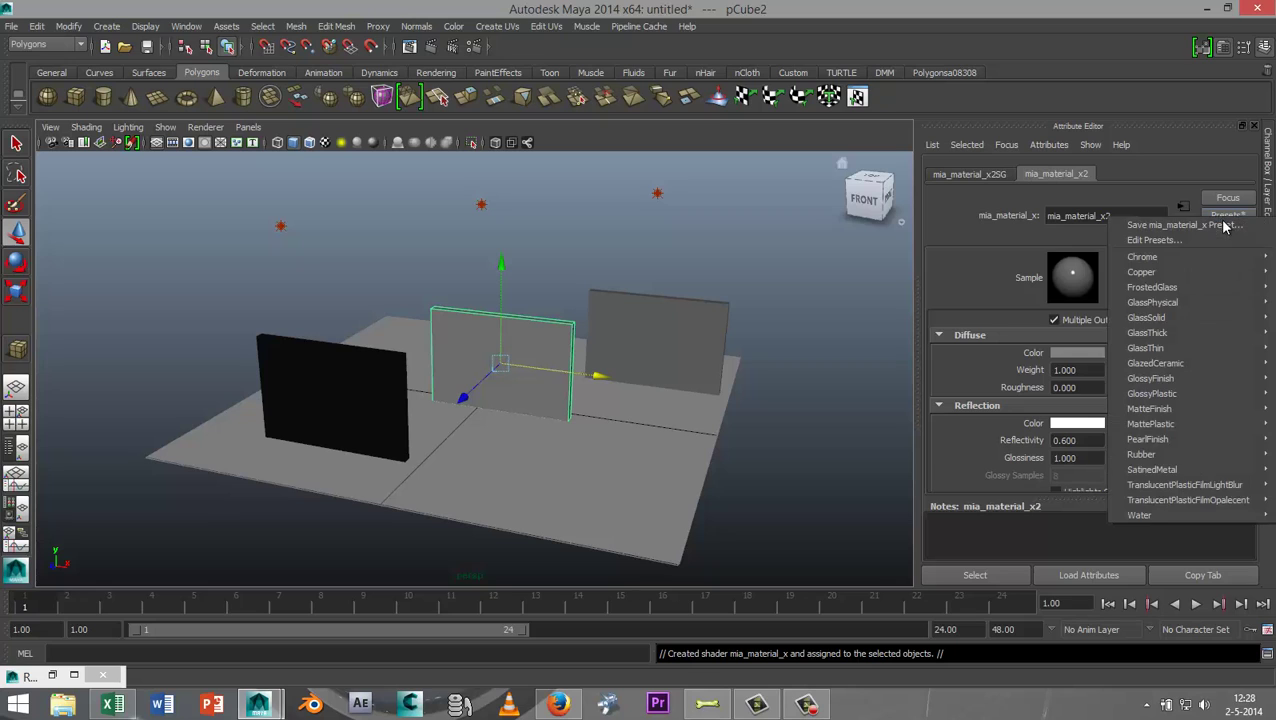
mouse_move(1184, 350)
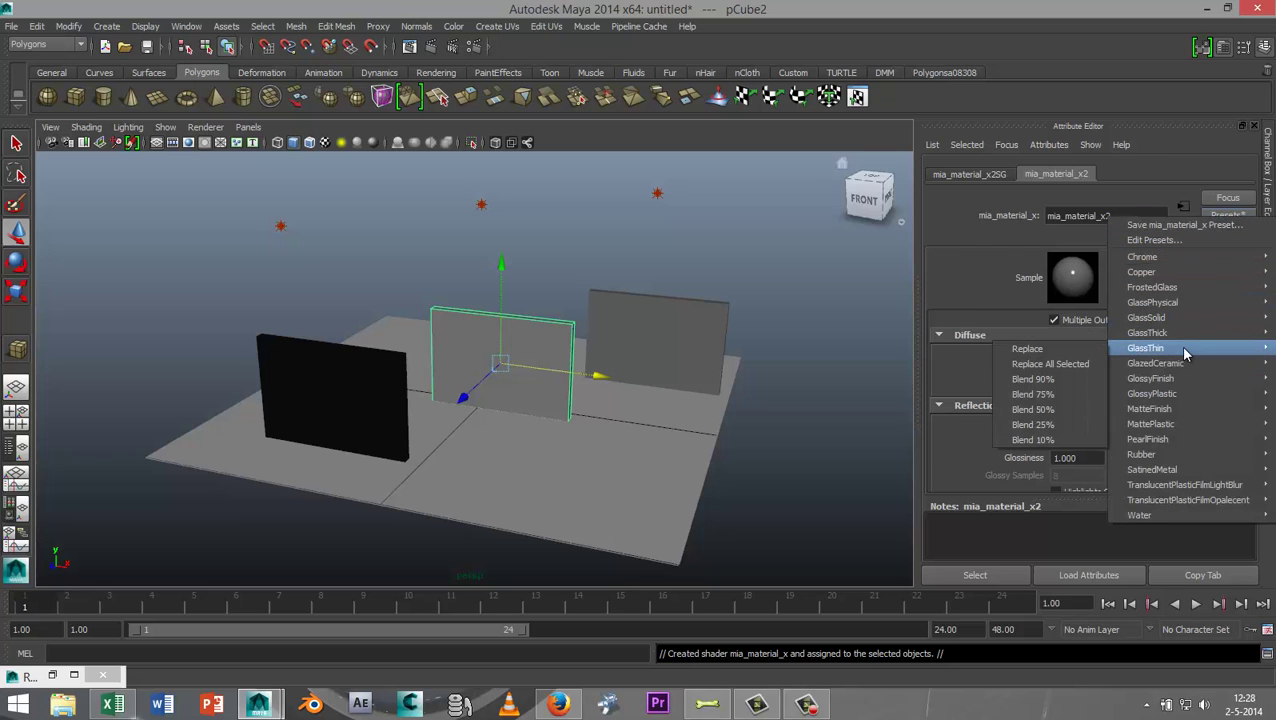
left_click(1085, 354)
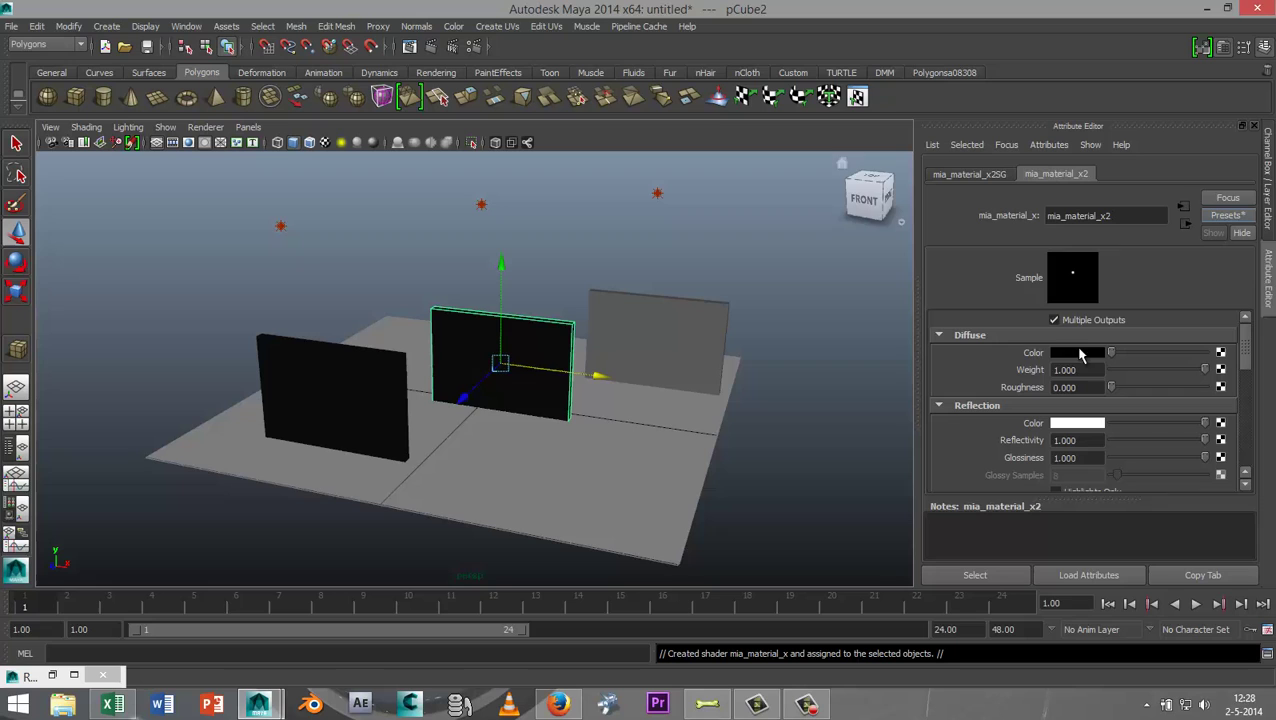
scroll(490, 441, "up", 2)
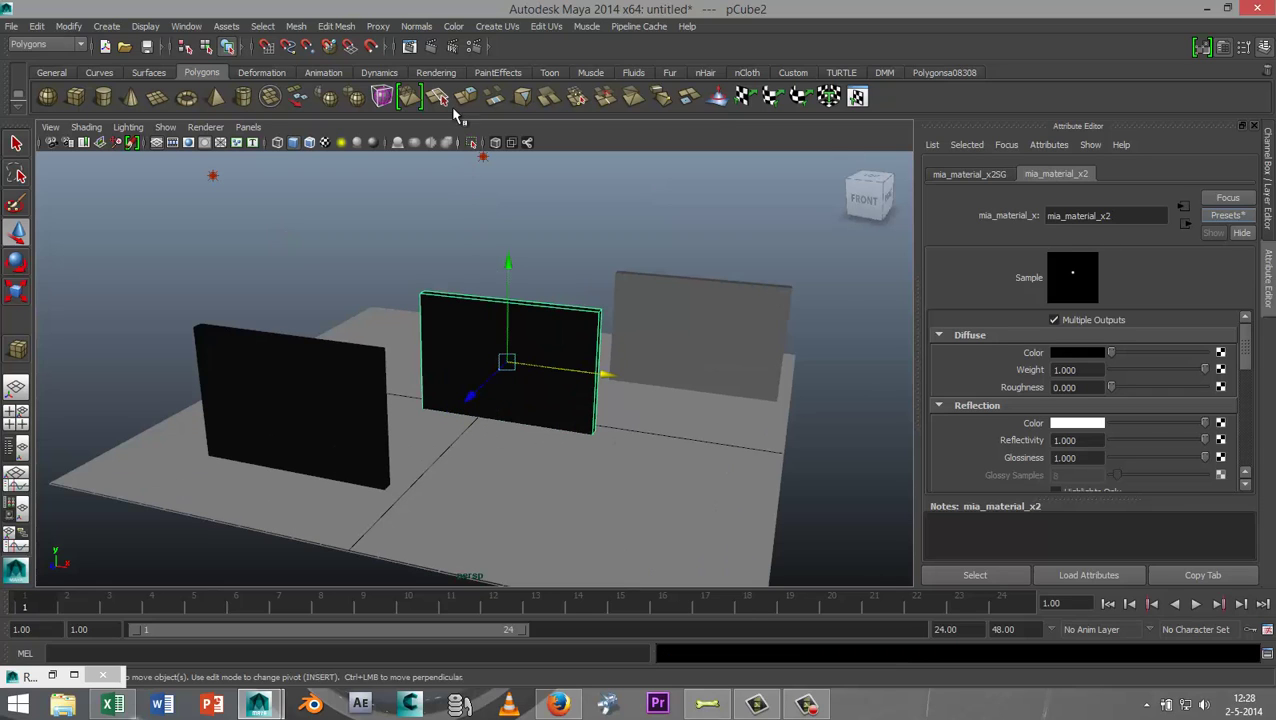
Render the frame again to view the thin-glass middle pane, then close Render View.
left_click(432, 46)
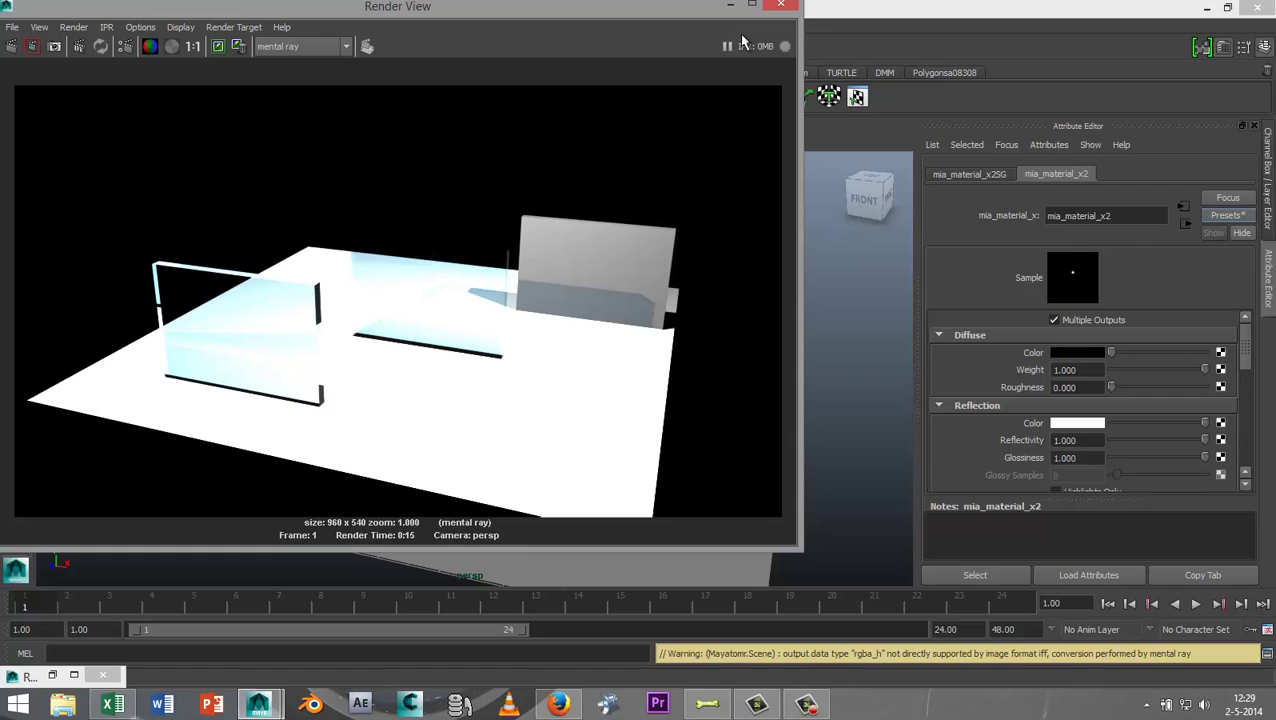
left_click(783, 8)
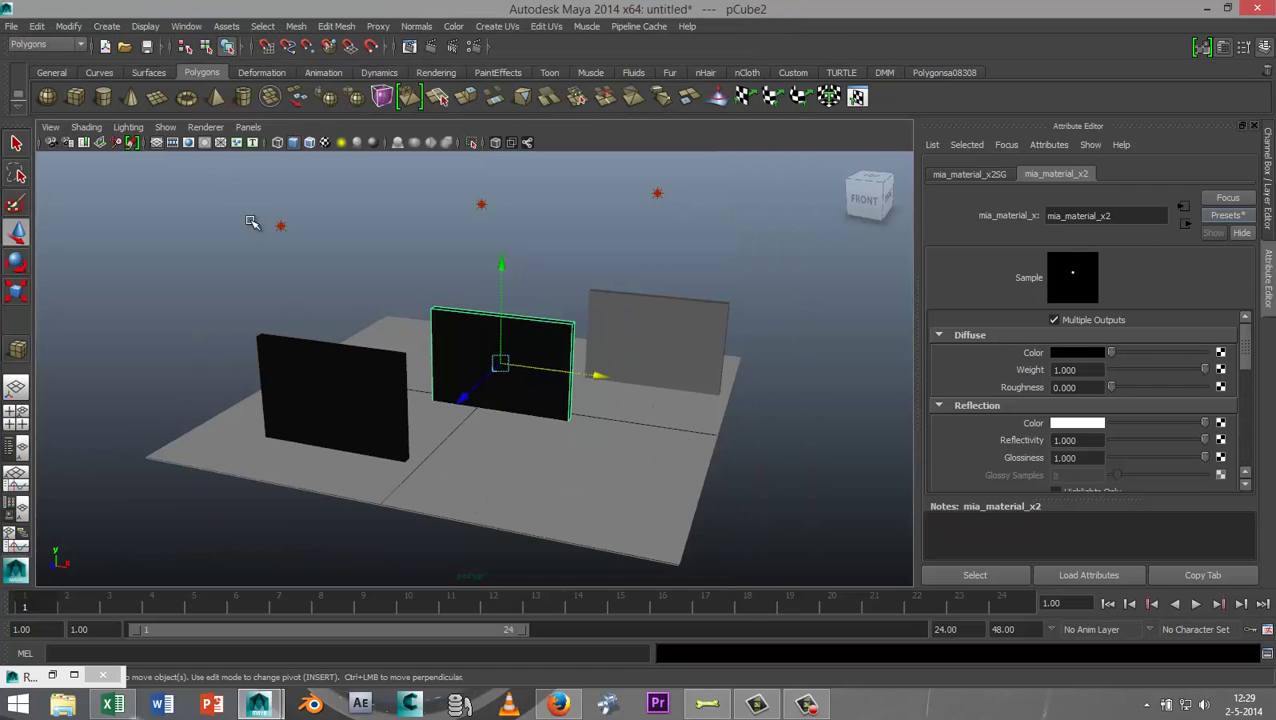
Create pSphere1, duplicate it as pSphere2 to the right, and raise the spheres onto the ground.
left_click(48, 97)
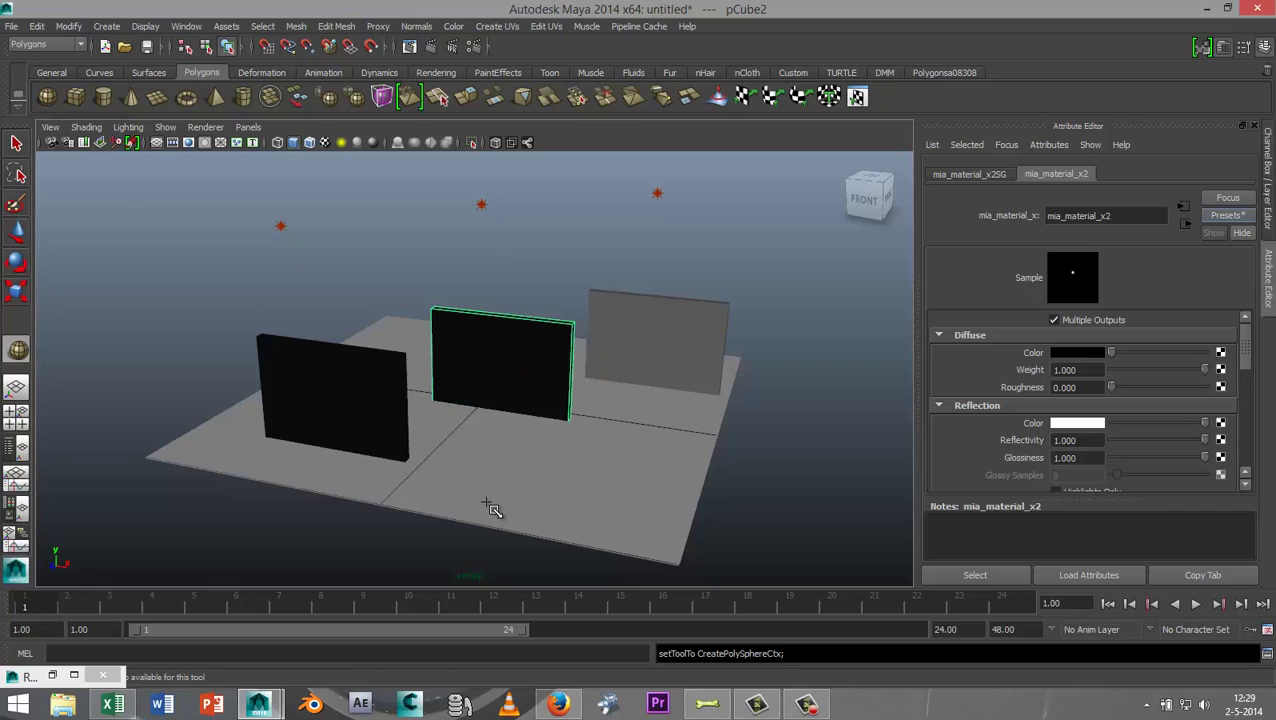
left_click_drag(477, 489, 525, 505)
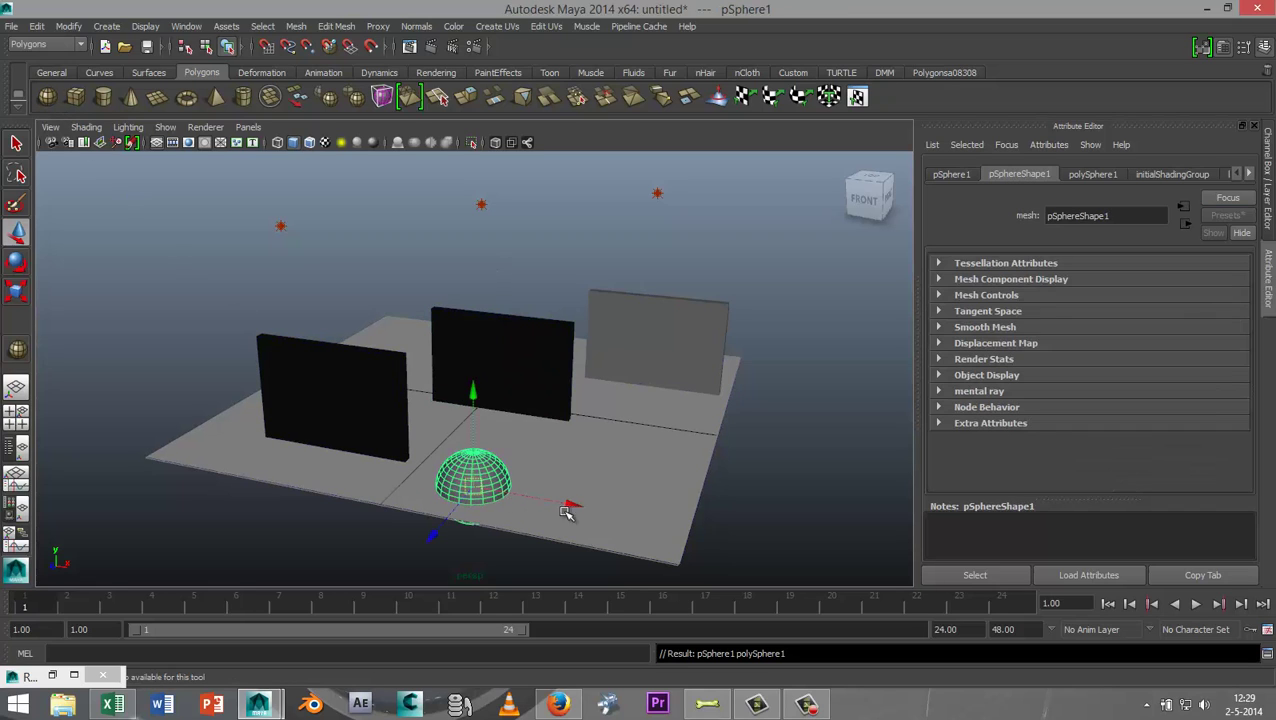
key("ctrl+d")
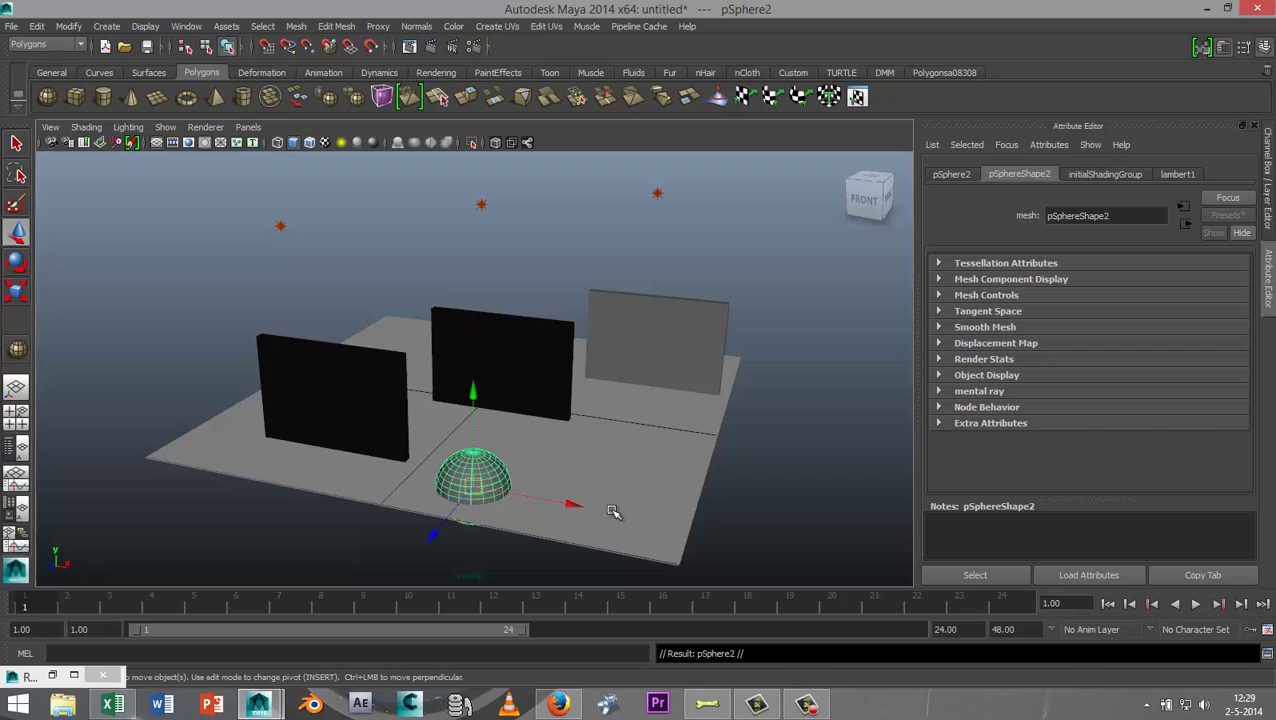
left_click_drag(570, 505, 706, 530)
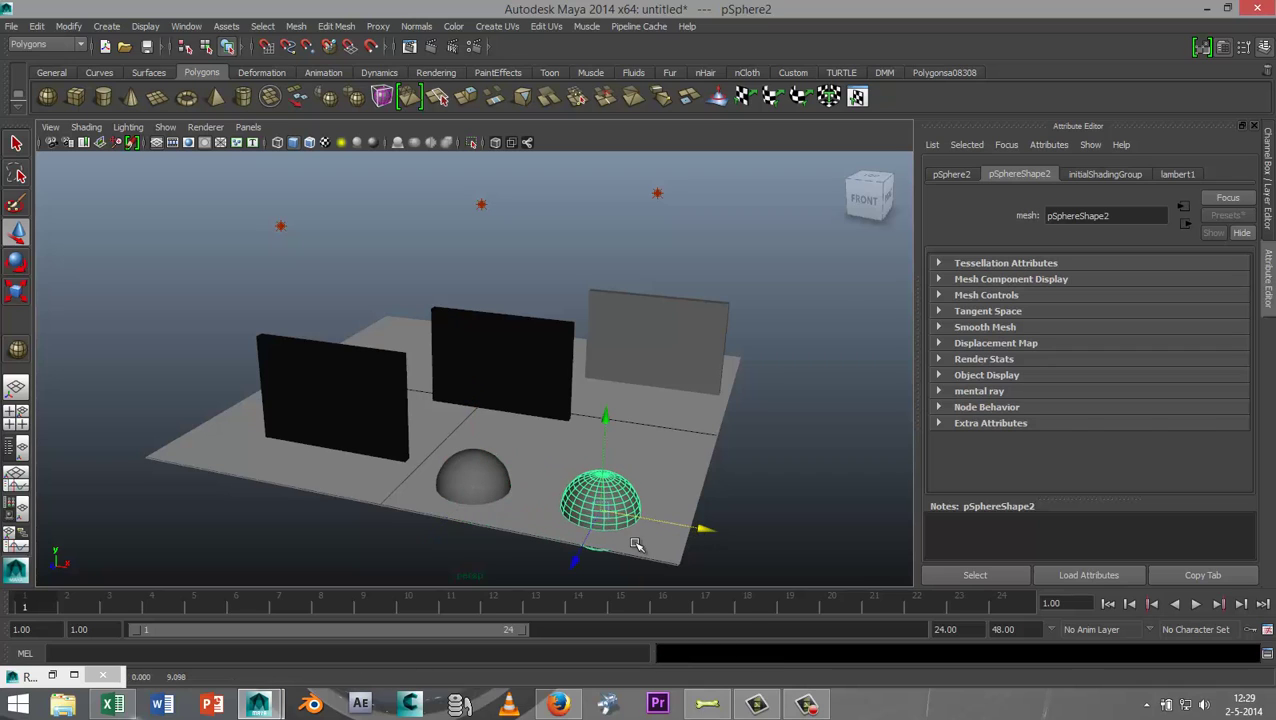
left_click(480, 468)
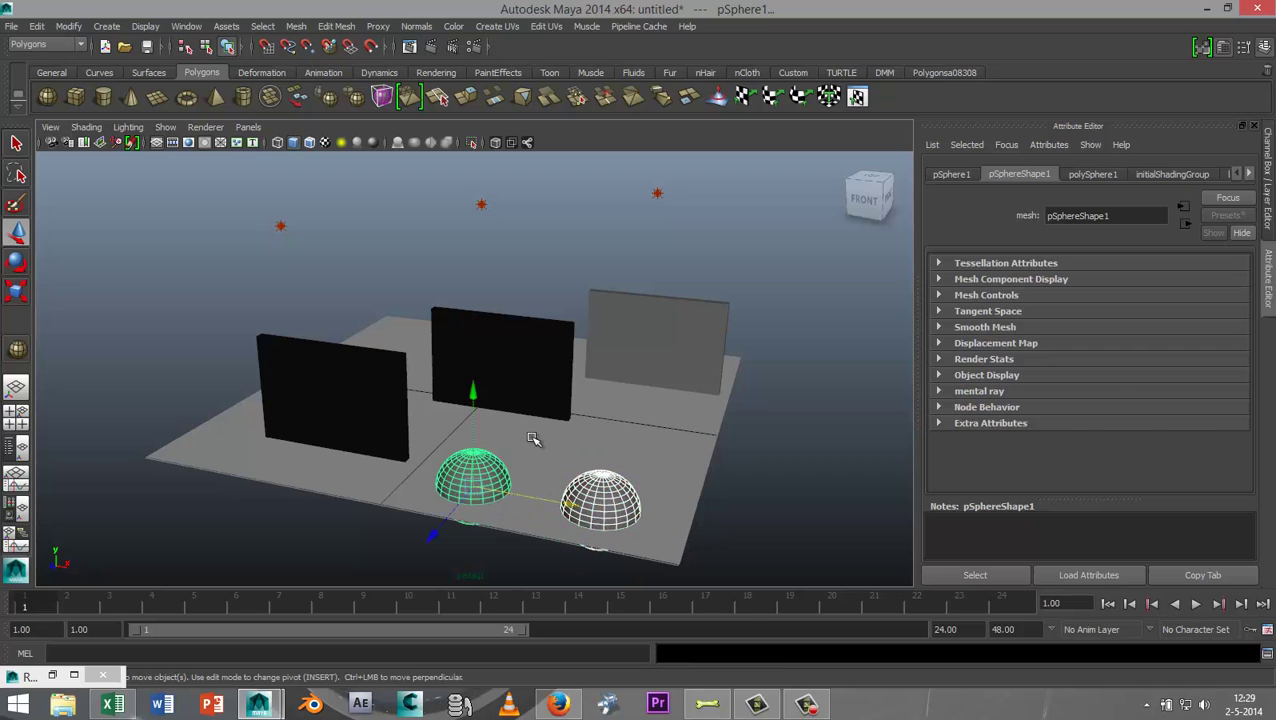
left_click_drag(466, 390, 473, 353)
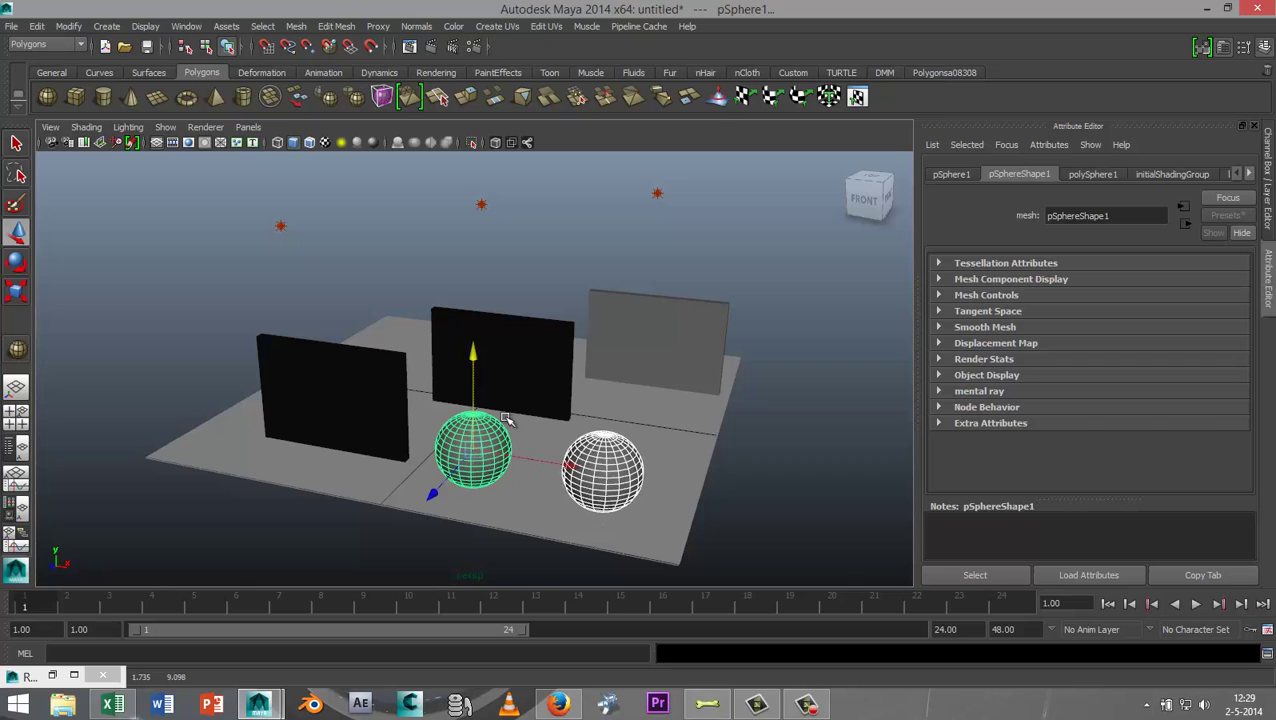
left_click(803, 473)
Give the left sphere a new mia_material_x with the GlassSolid preset.
right_click(474, 446)
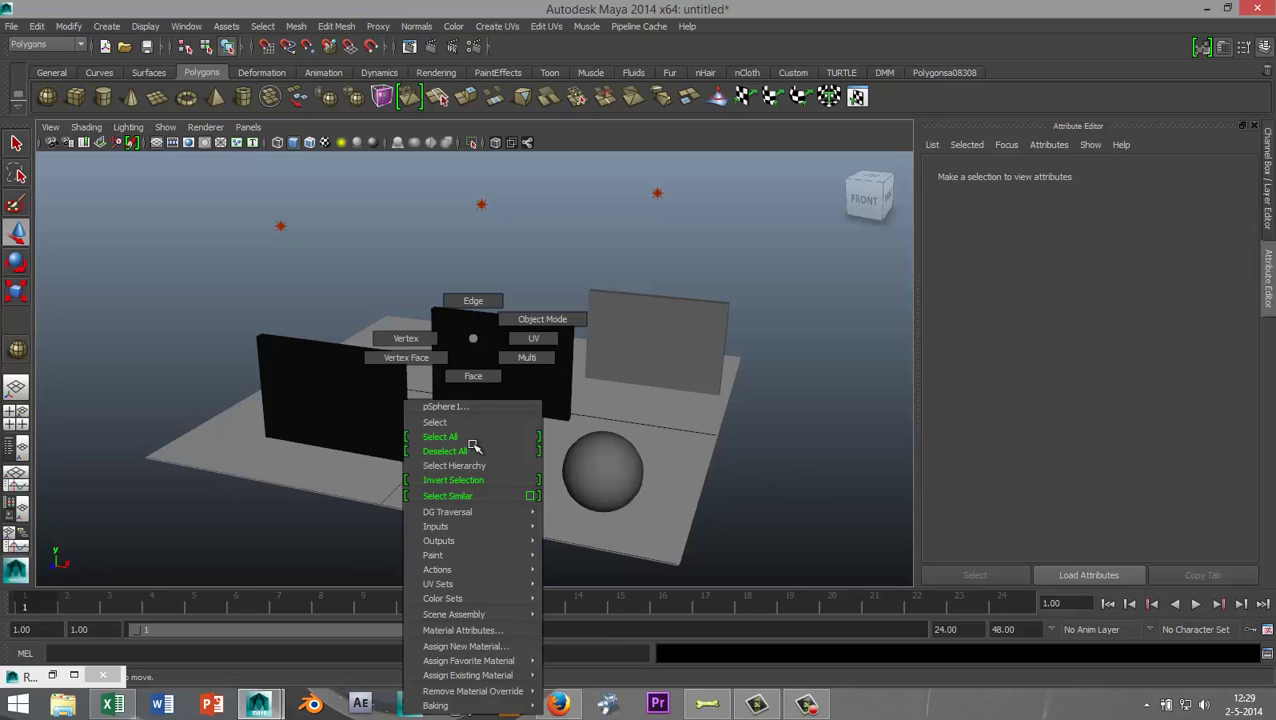
left_click(505, 645)
left_click(510, 175)
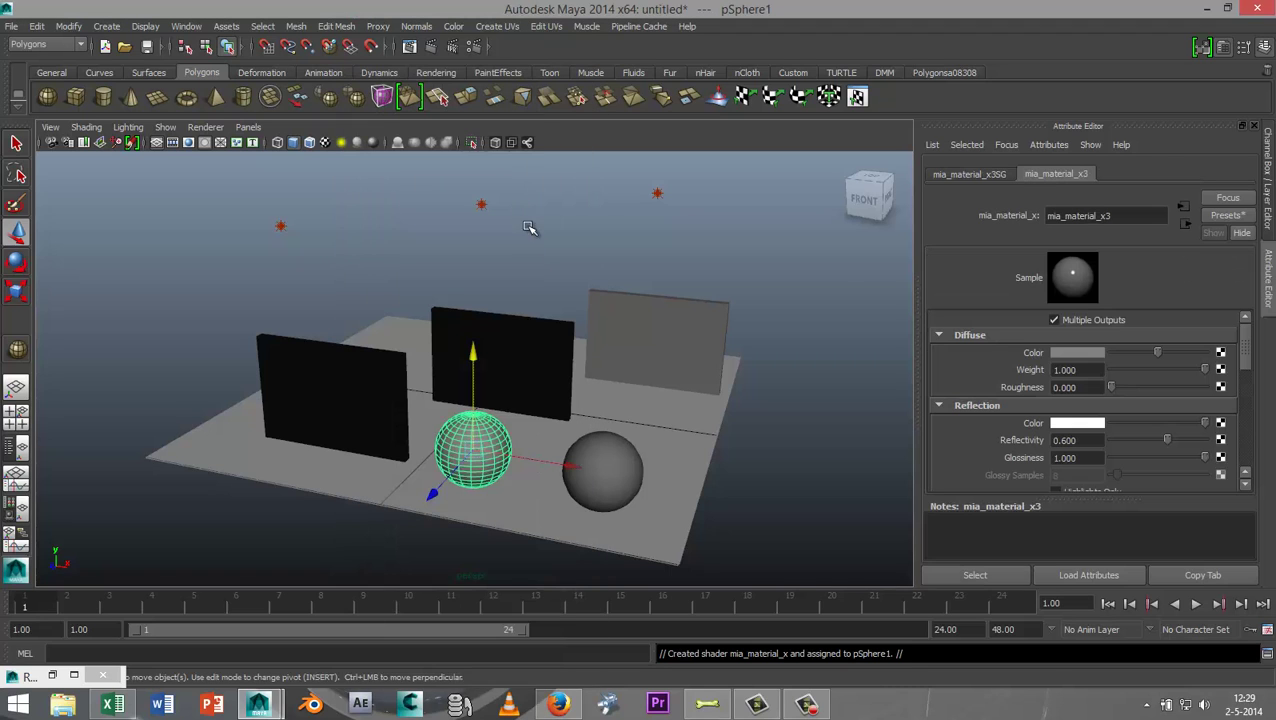
left_click(1230, 218)
mouse_move(1182, 322)
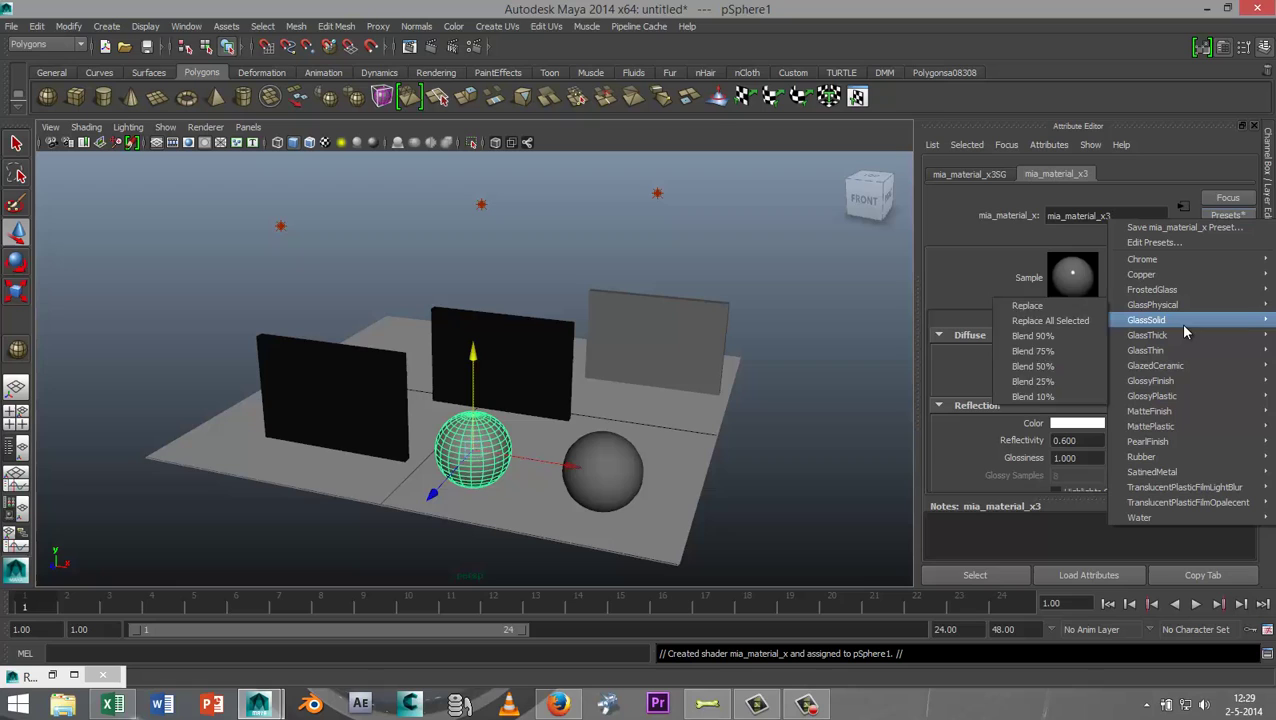
left_click(1088, 321)
Give the right sphere a new mia_material_x4 with the GlassThick preset.
left_click(614, 479)
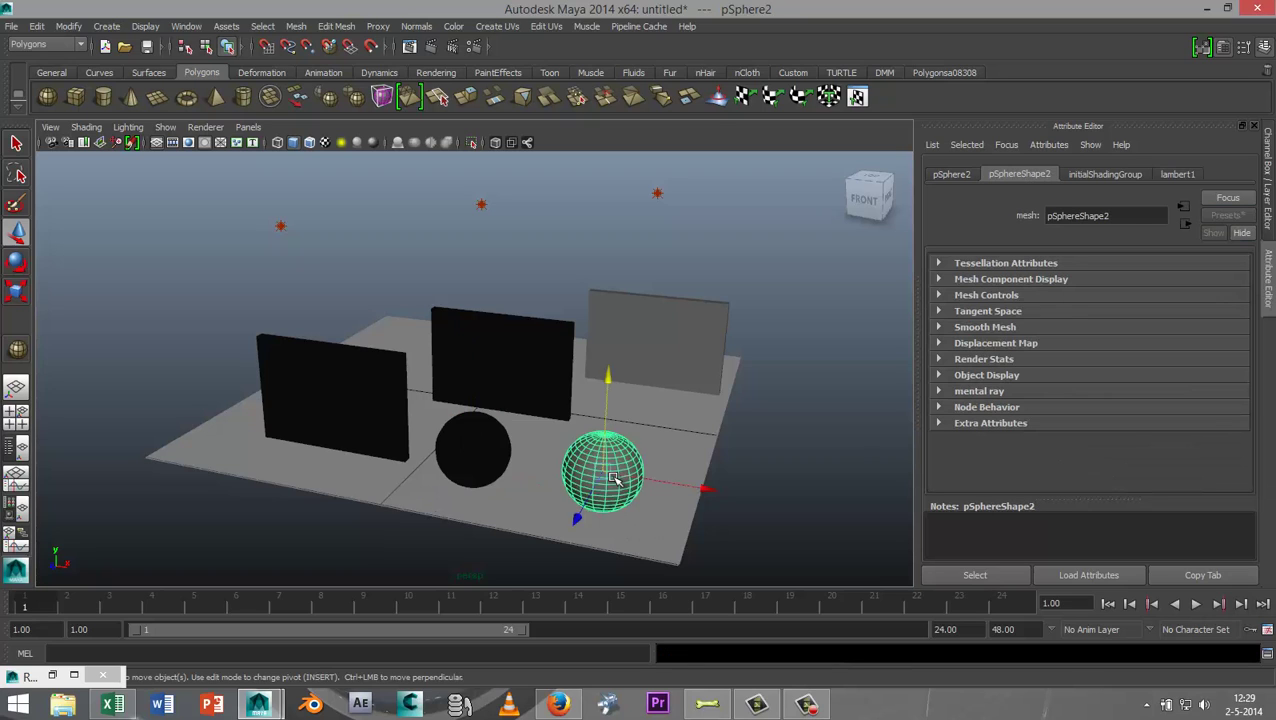
right_click(614, 479)
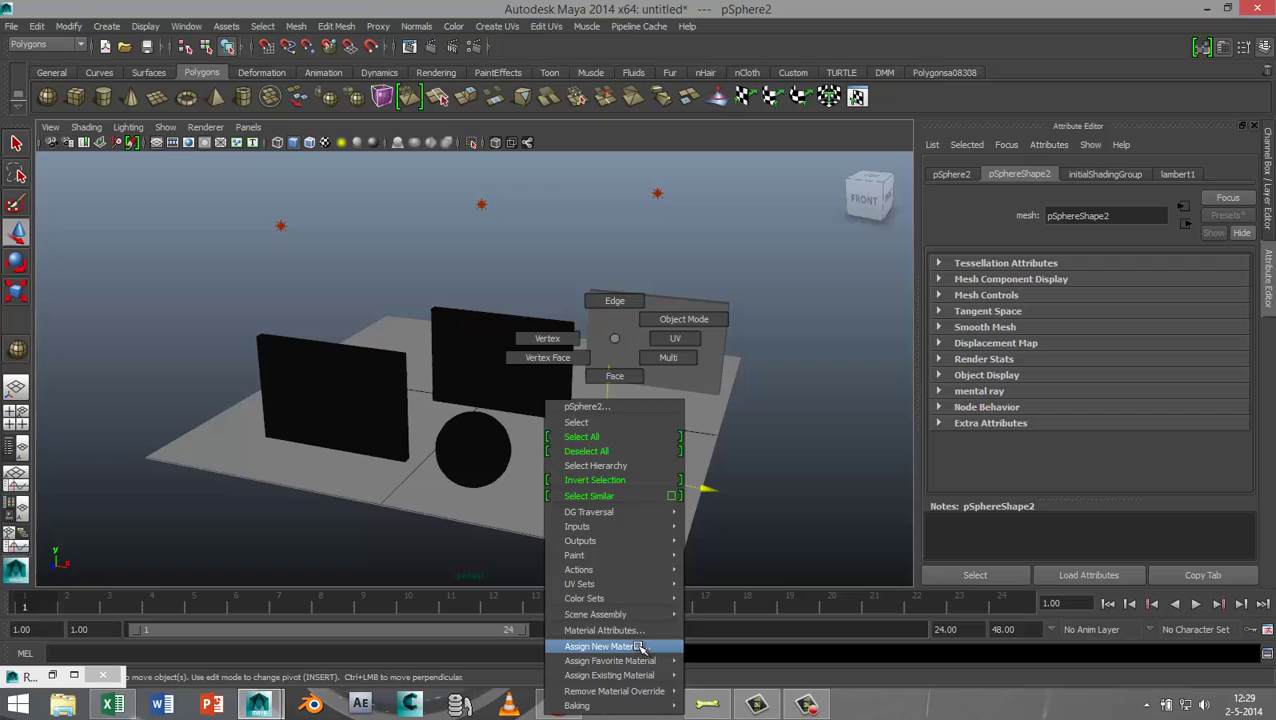
left_click(638, 647)
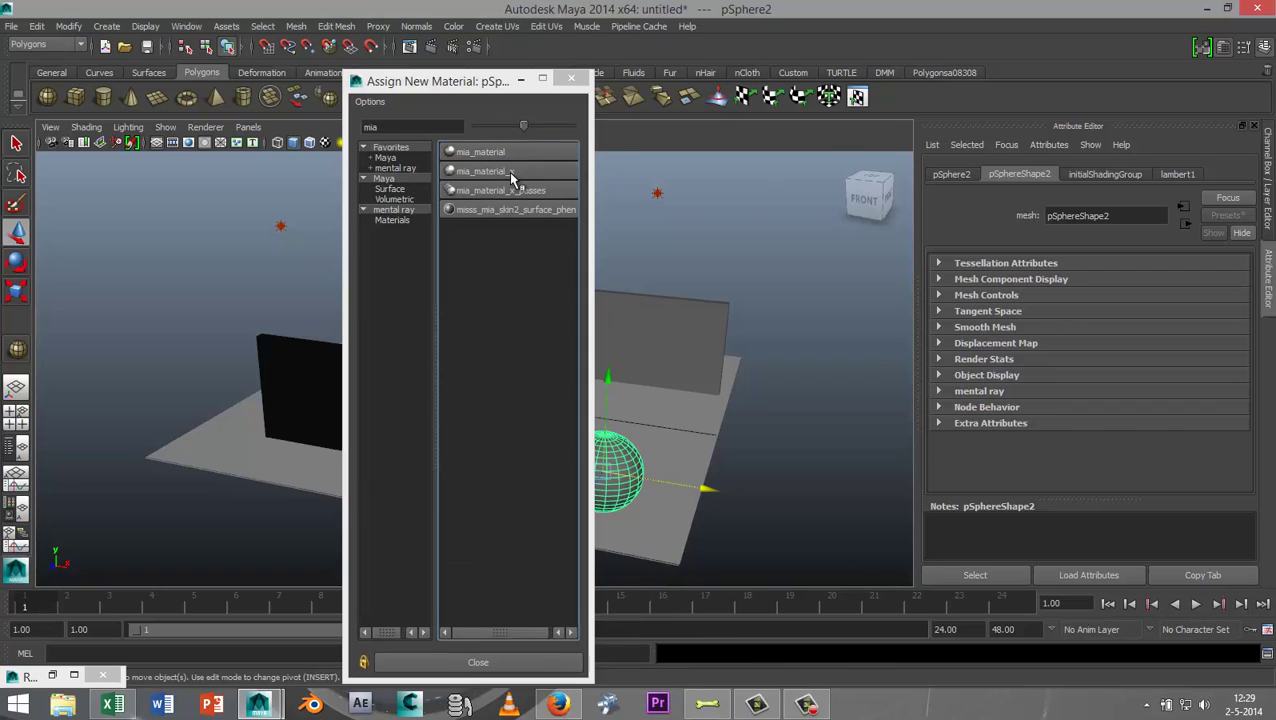
left_click(510, 172)
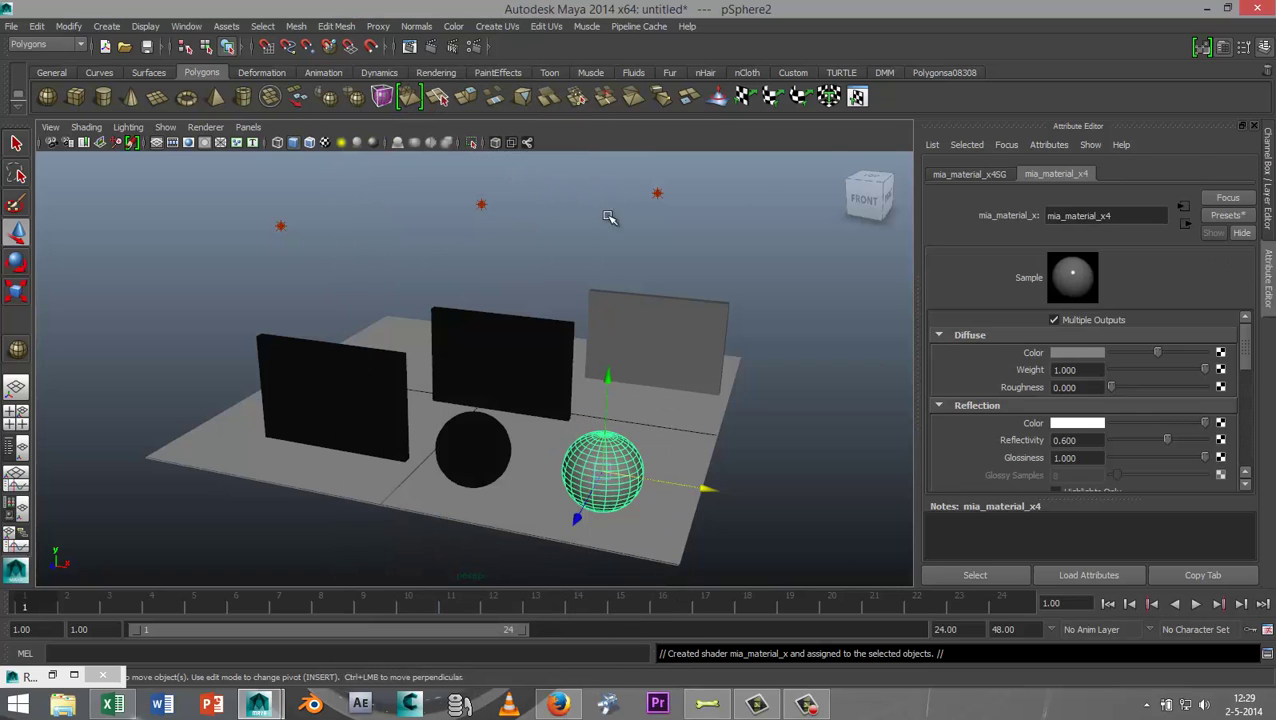
left_click(1224, 216)
mouse_move(1170, 336)
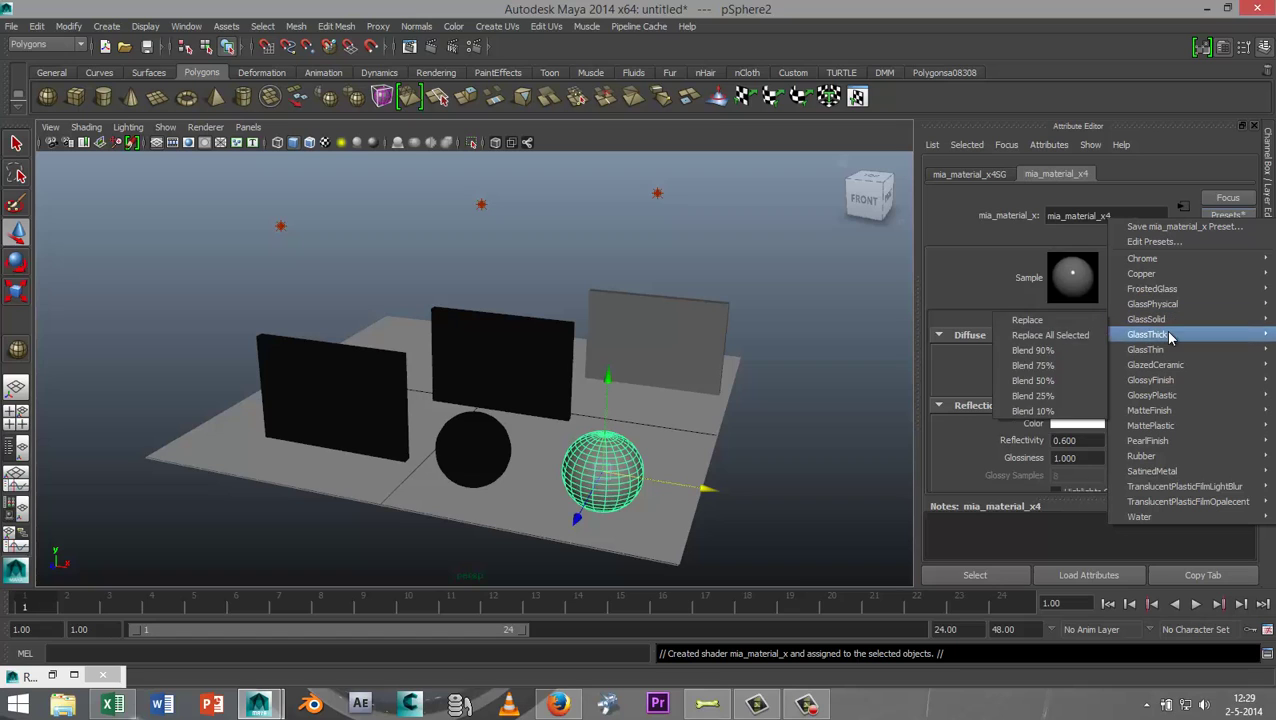
left_click(1063, 356)
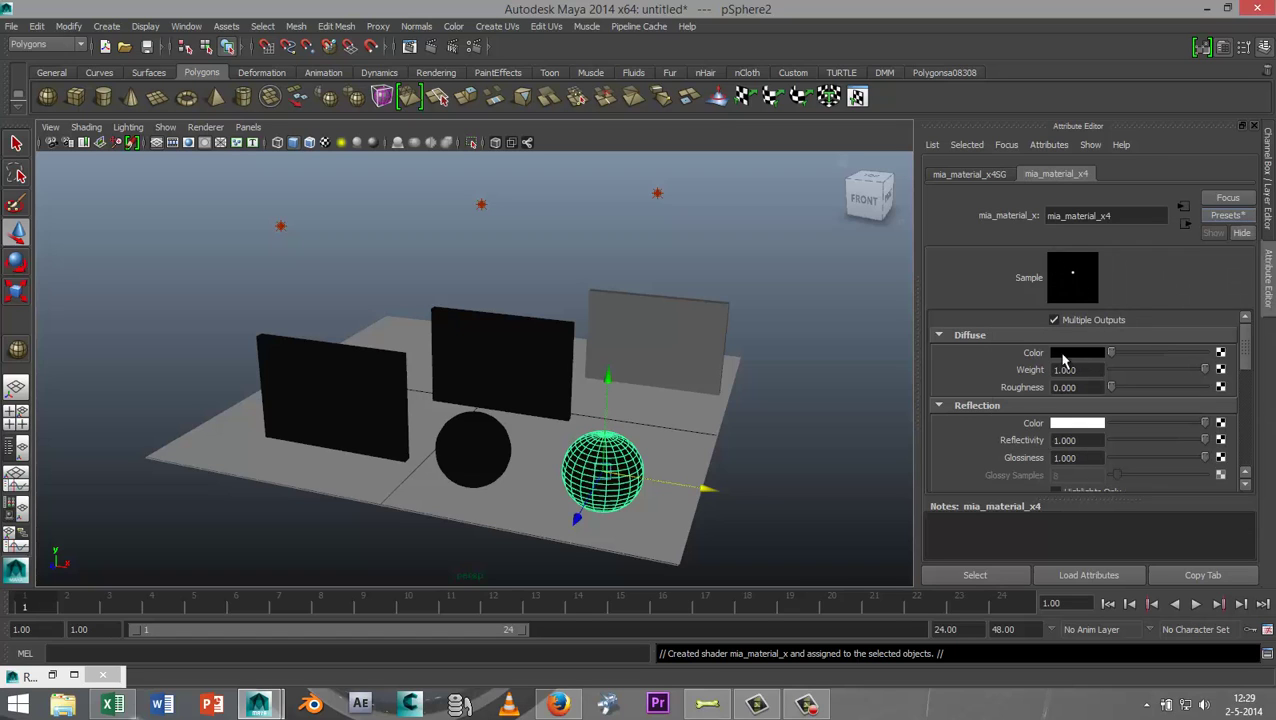
mouse_move(769, 486)
left_mouse_down("alt")
mouse_move(795, 504)
mouse_move(812, 464)
mouse_move(791, 486)
left_mouse_up("alt")
Zoom in on the two spheres and render them in mental ray, finishing in 0:32.
scroll(791, 486, "up", 2)
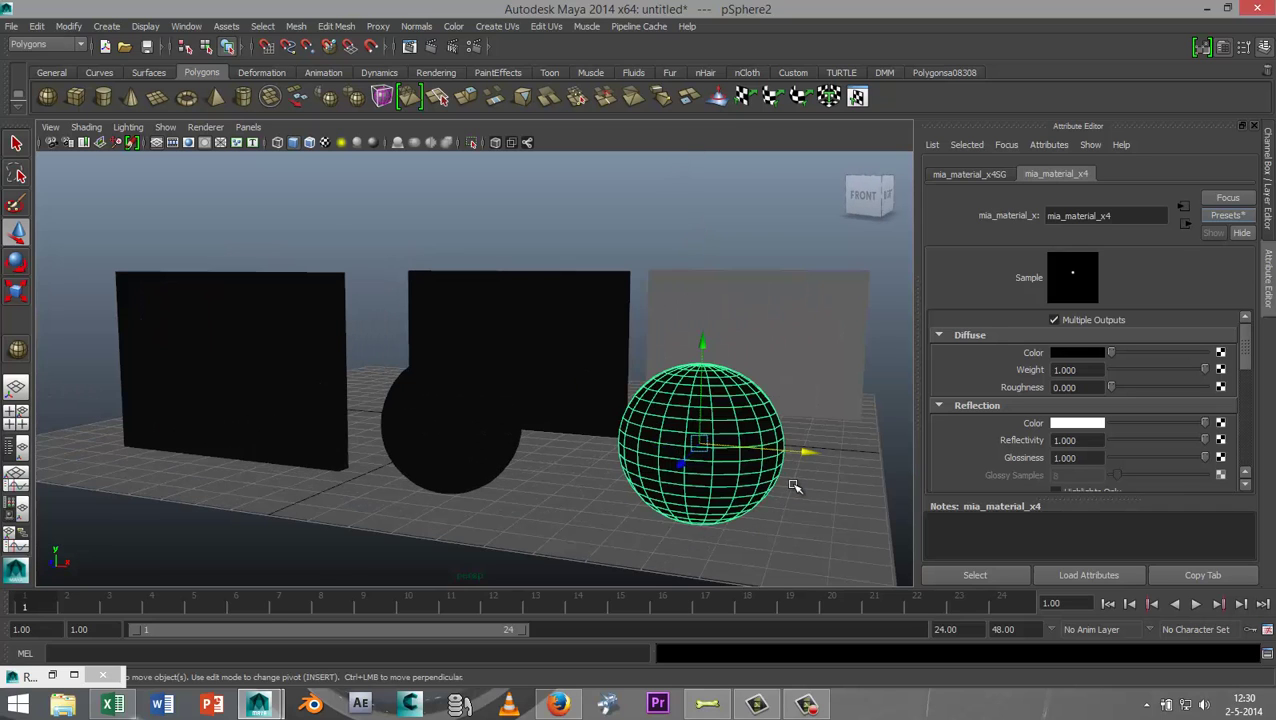
scroll(795, 486, "up", 2)
middle_click_drag(735, 447, 665, 285, "alt")
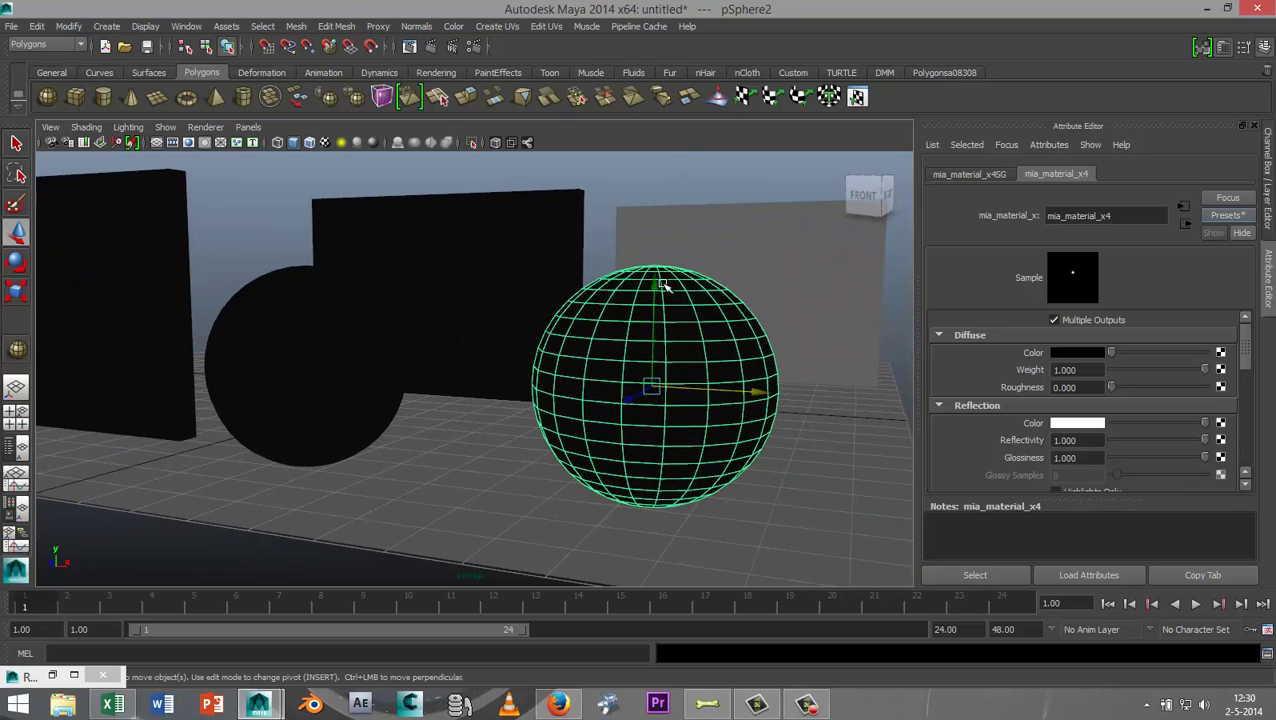
left_click(431, 46)
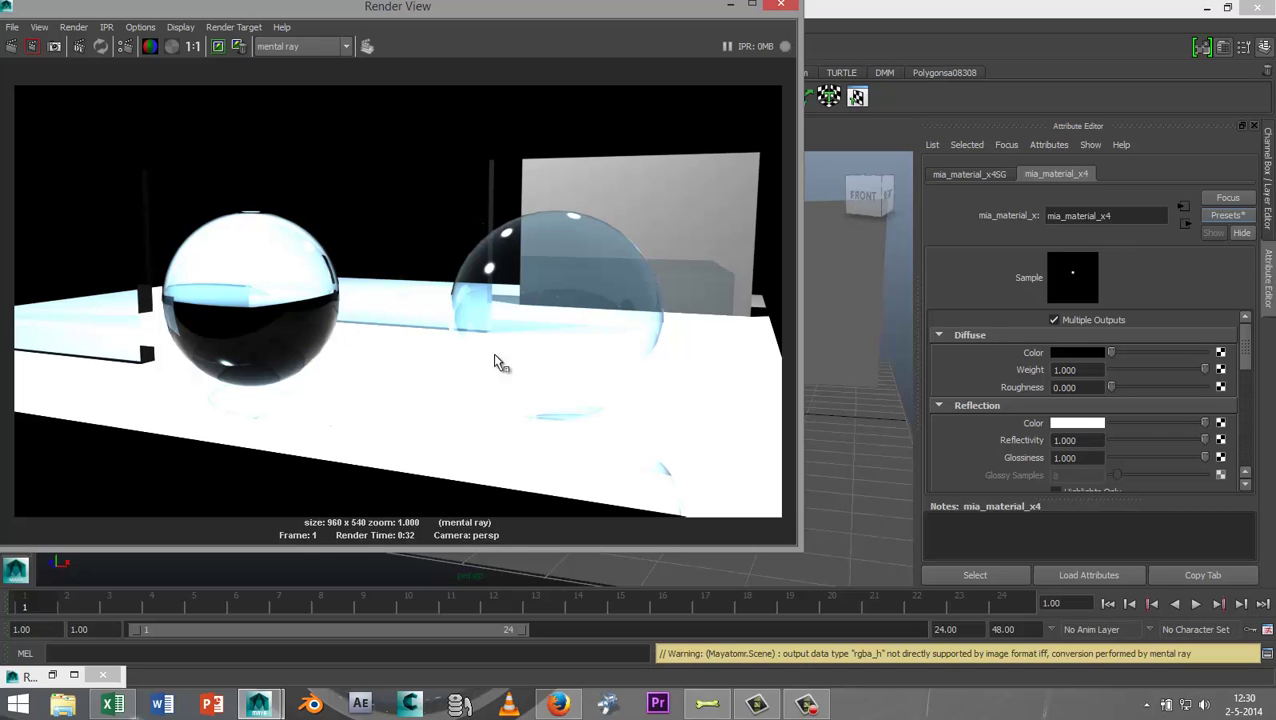
Close Render View, reframe the viewport, and select the grey back pane pCube3.
left_click(781, 6)
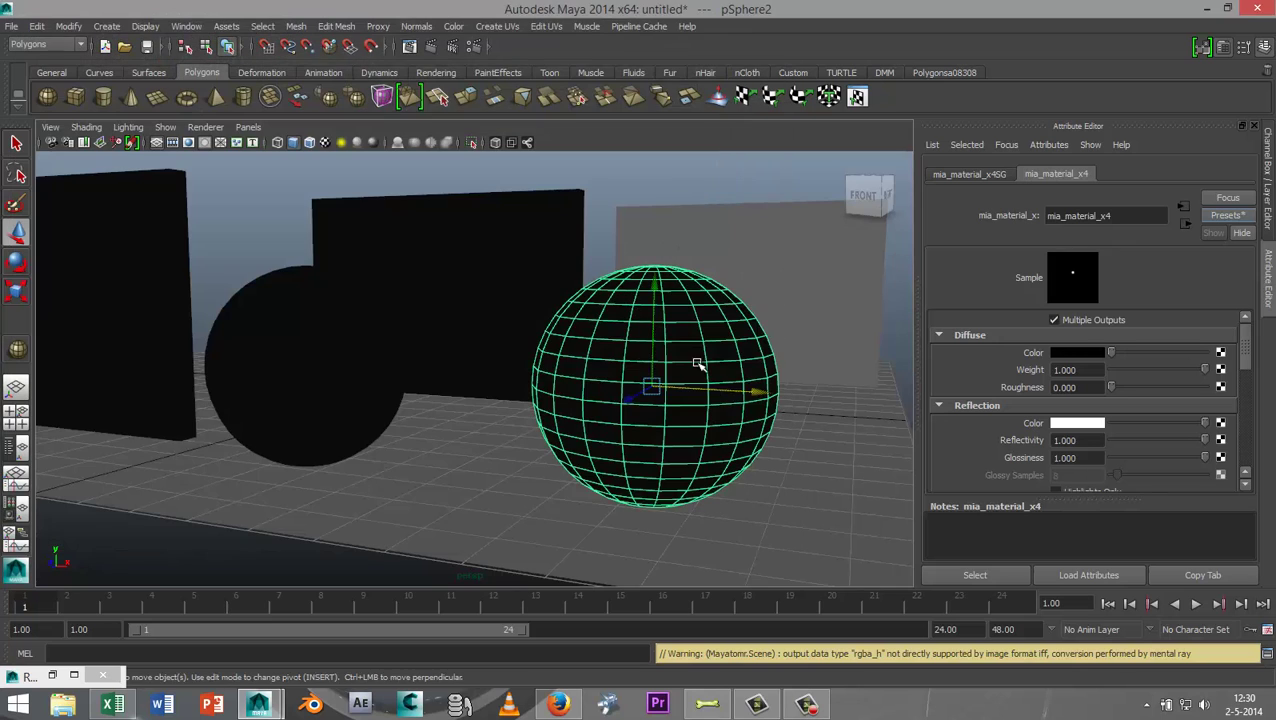
middle_click_drag(770, 440, 763, 461, "alt")
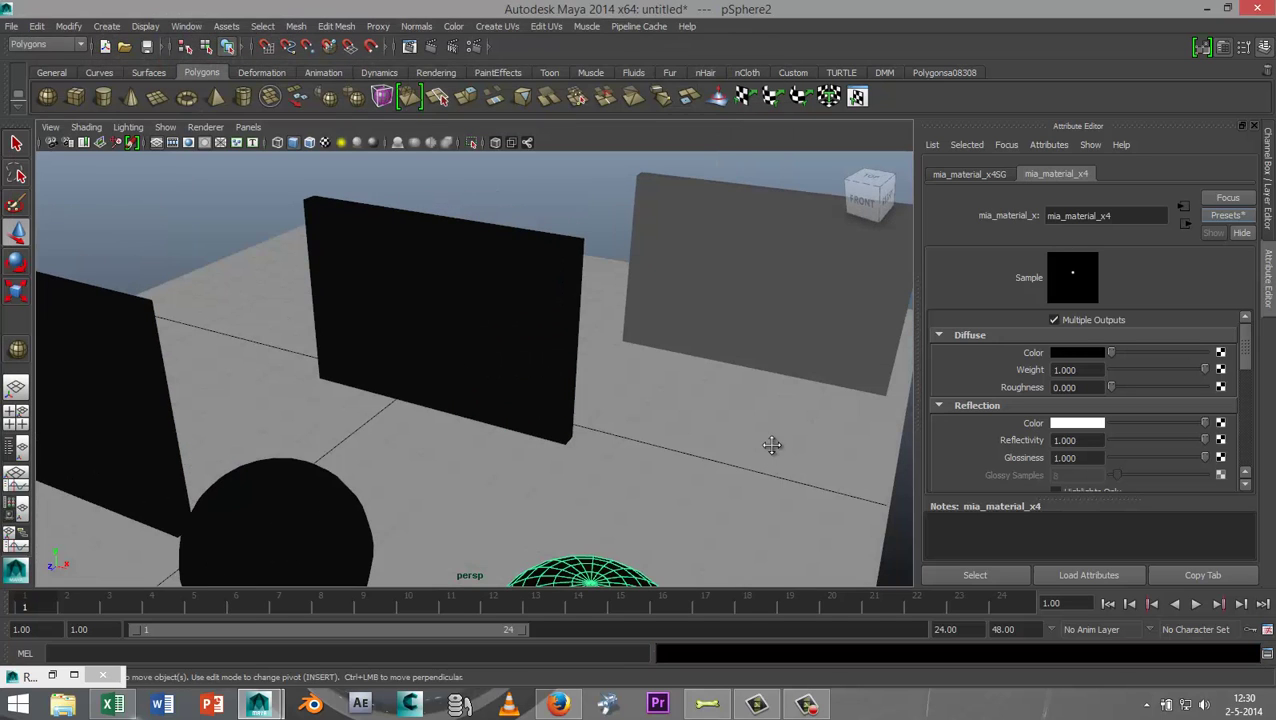
left_click_drag(732, 461, 590, 493, "alt")
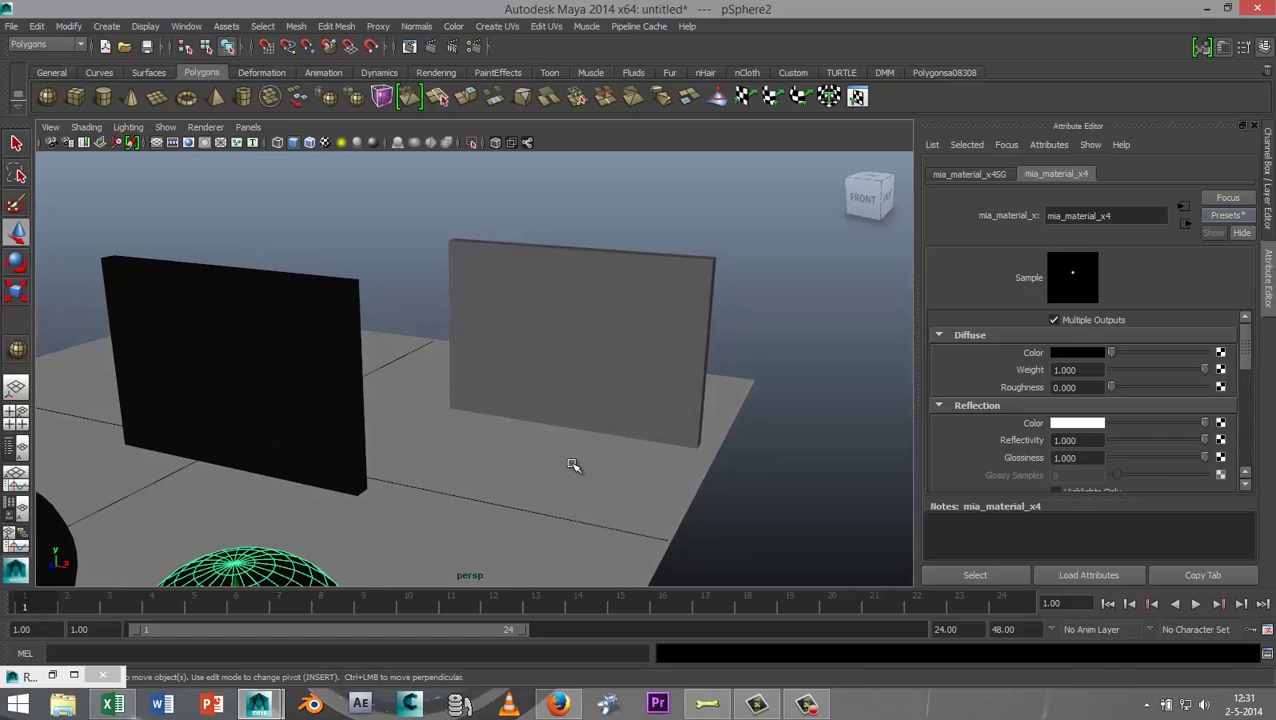
left_click(620, 307)
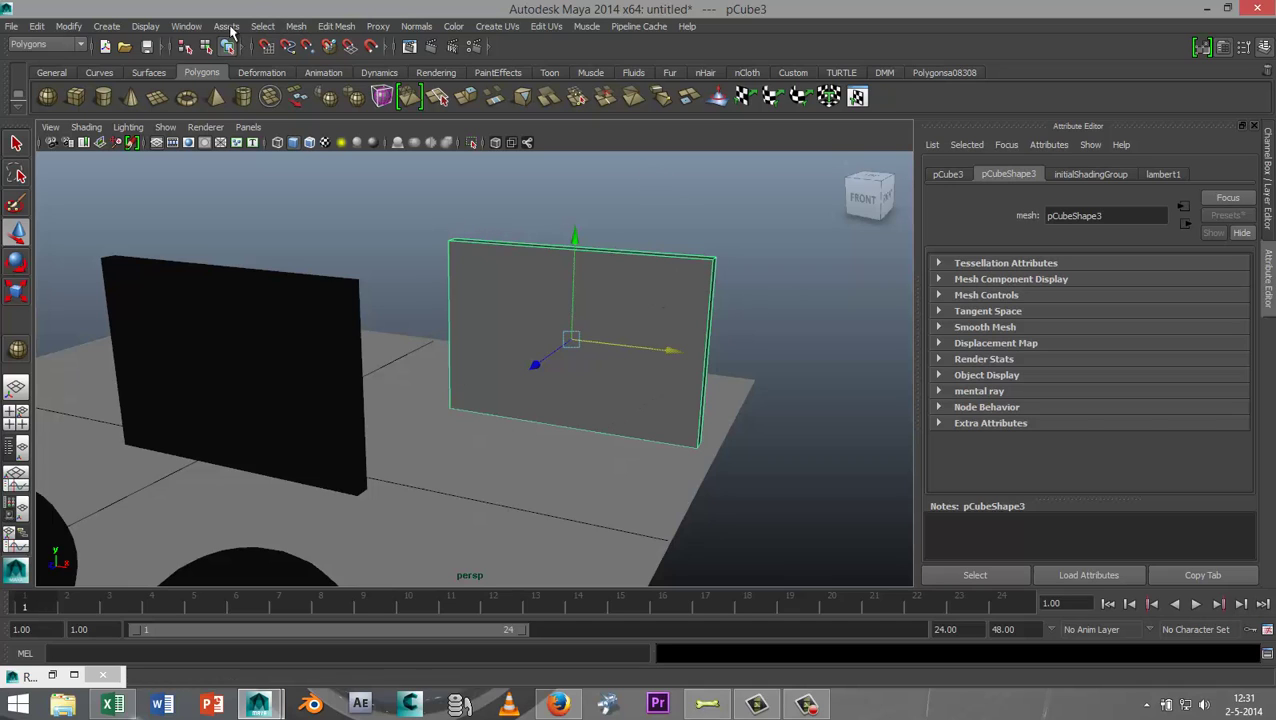
Open the Hypershade editor and move its window up and to the left.
left_click(188, 28)
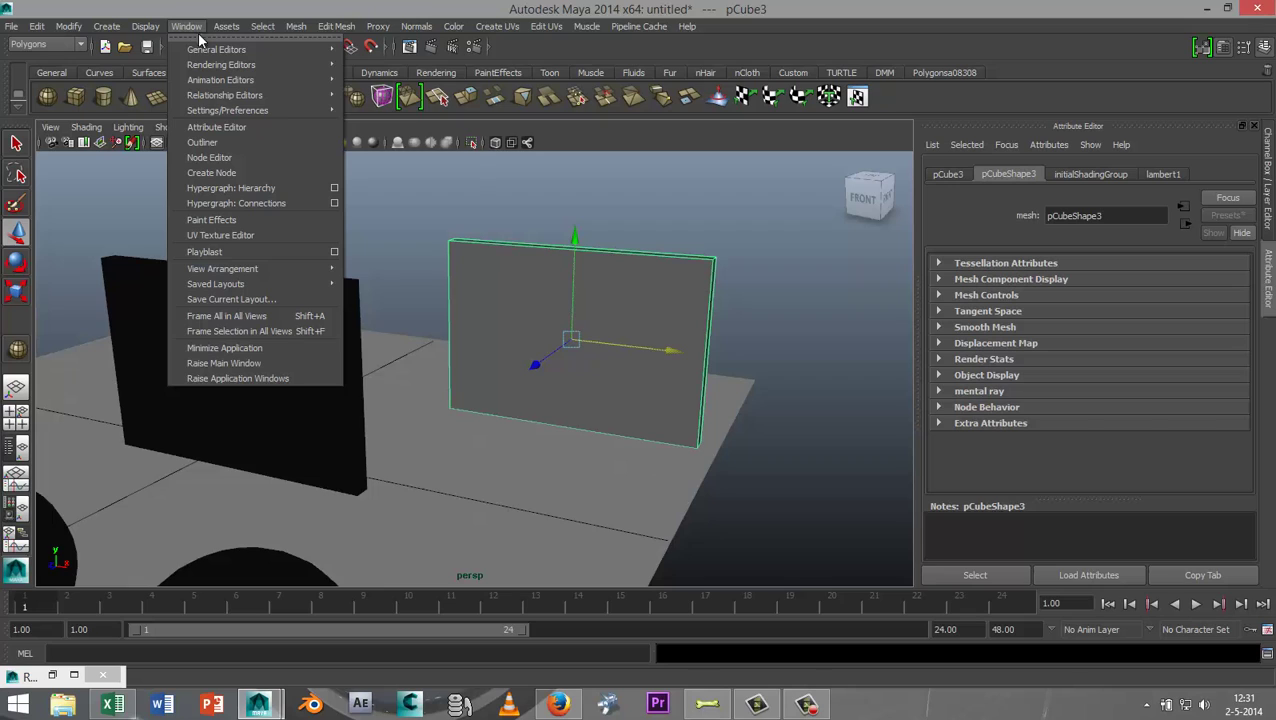
mouse_move(273, 65)
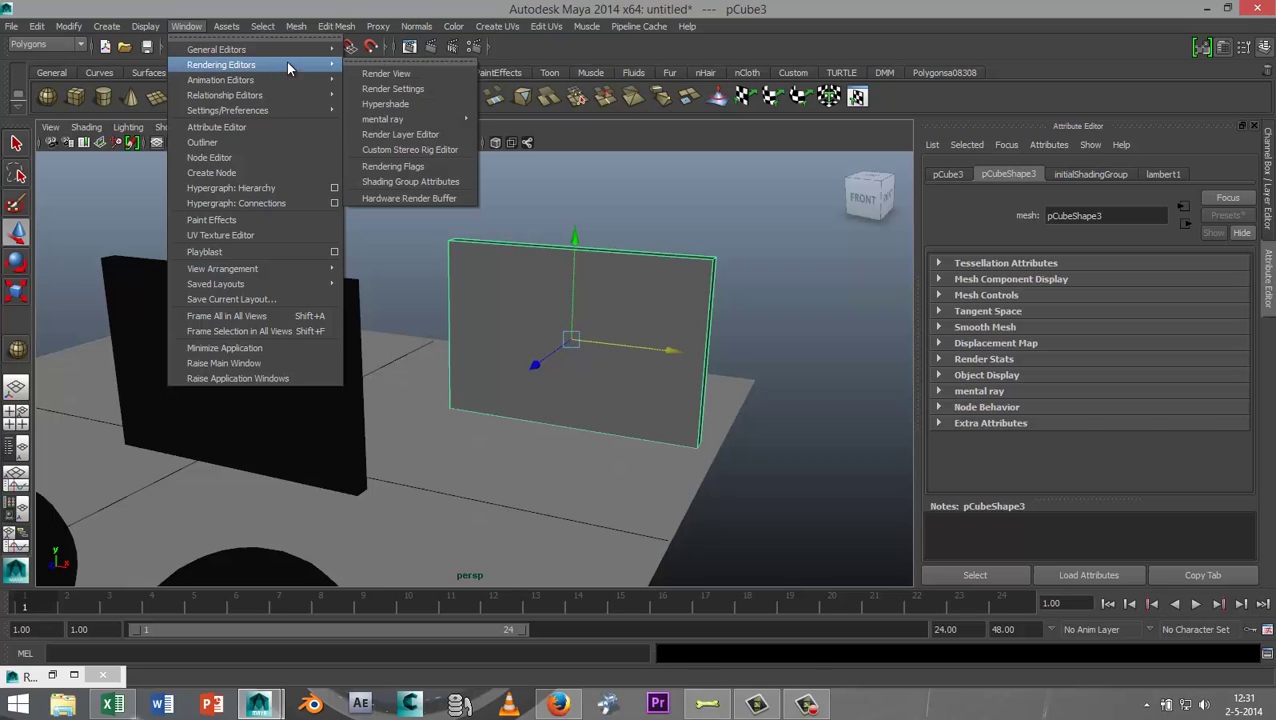
left_click(385, 104)
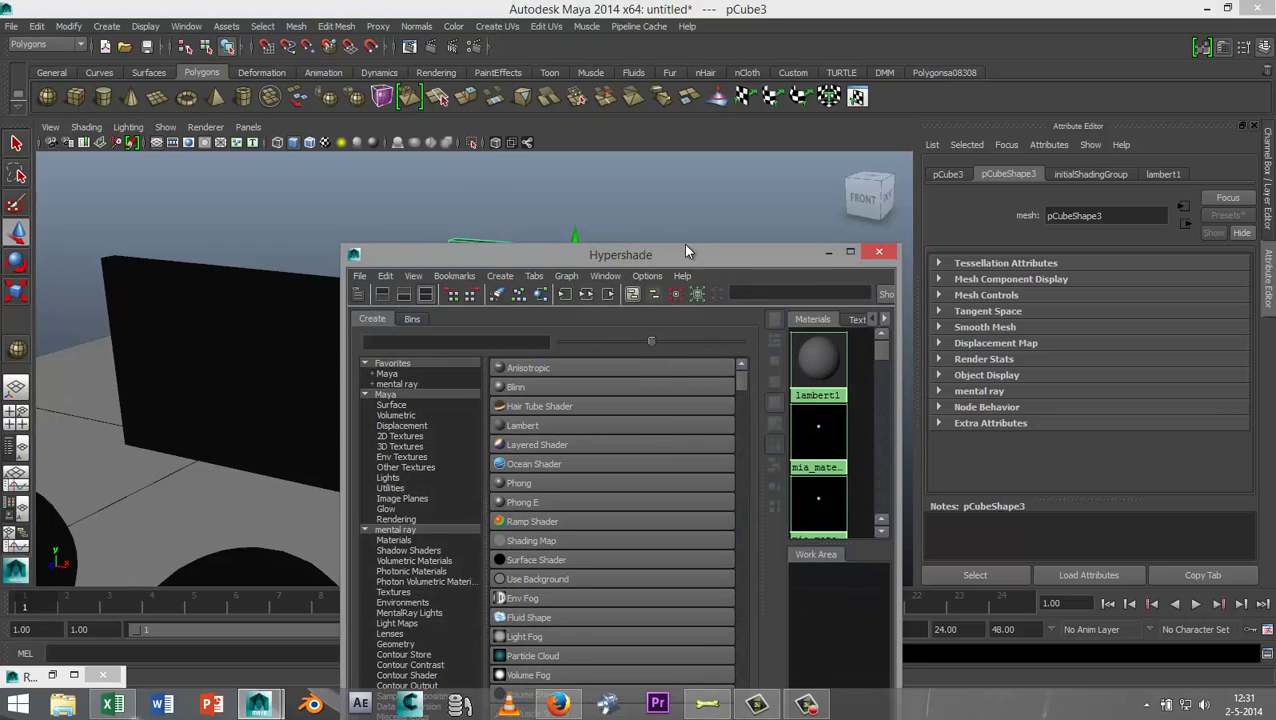
left_click_drag(686, 250, 501, 154)
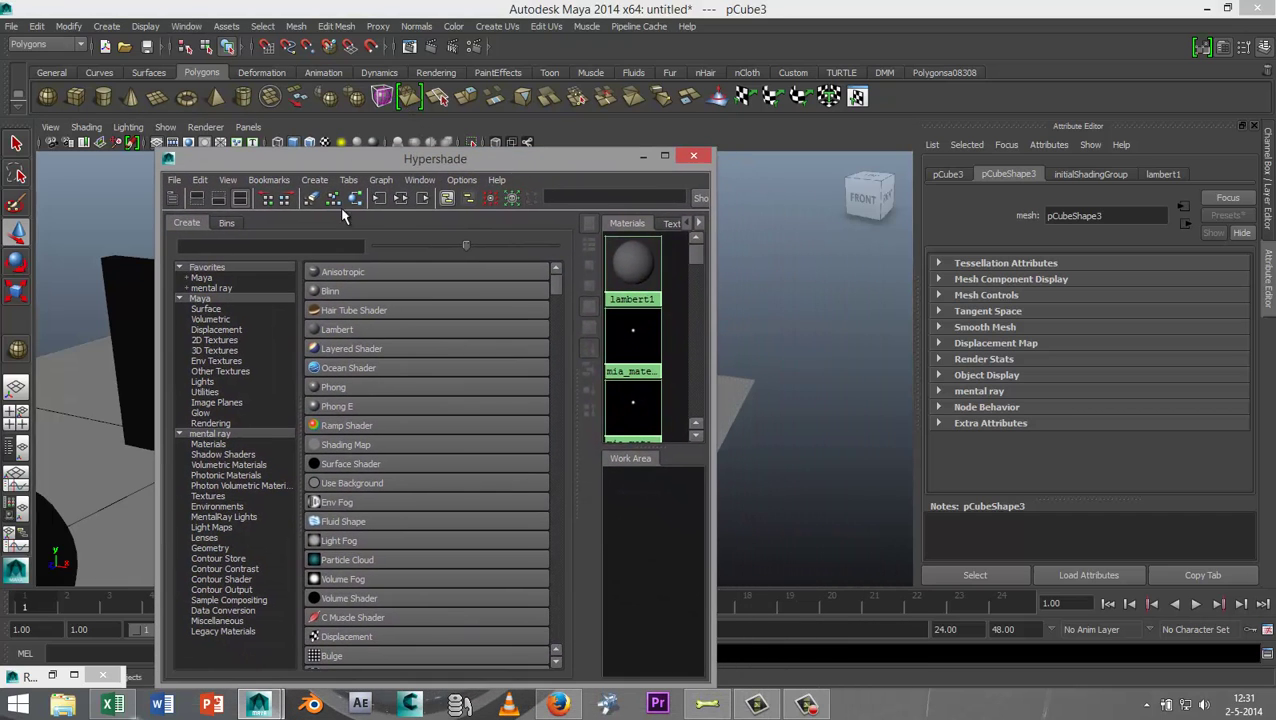
Create a dielectric_material node and drop it onto the grey pane pCube3.
left_click(263, 245)
type("die")
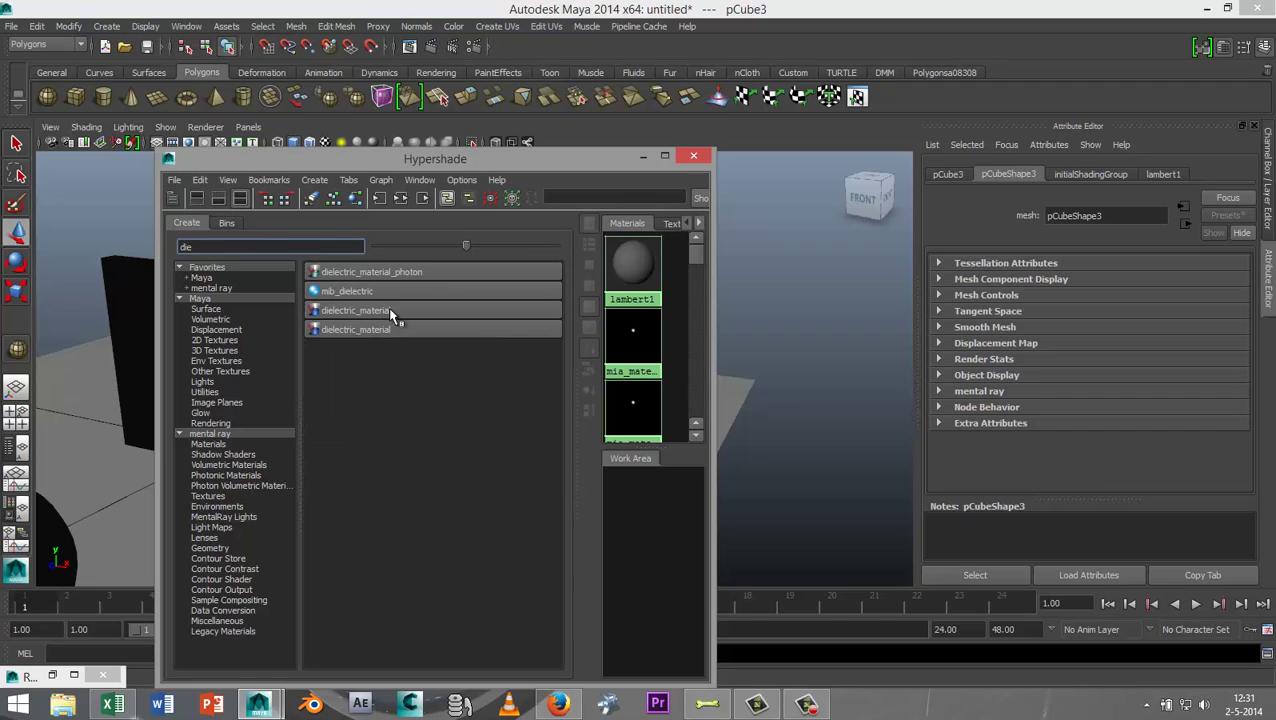
left_click(396, 310)
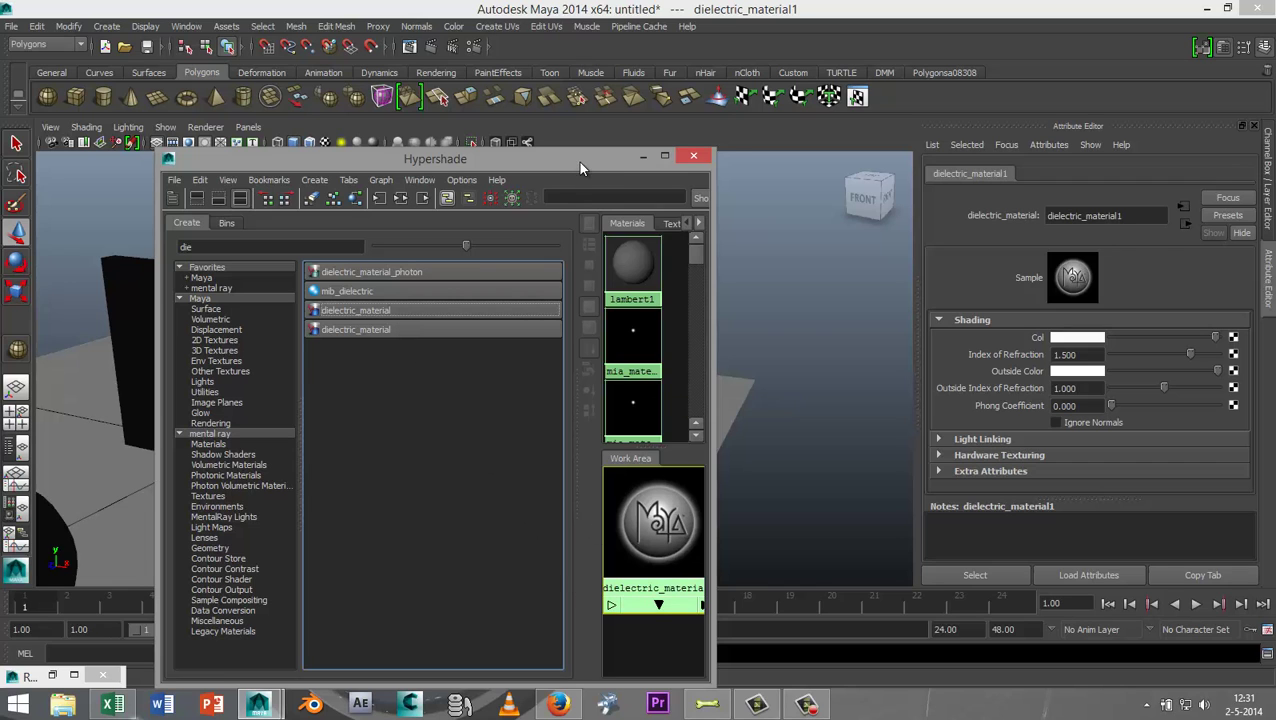
left_click_drag(578, 161, 1130, 159)
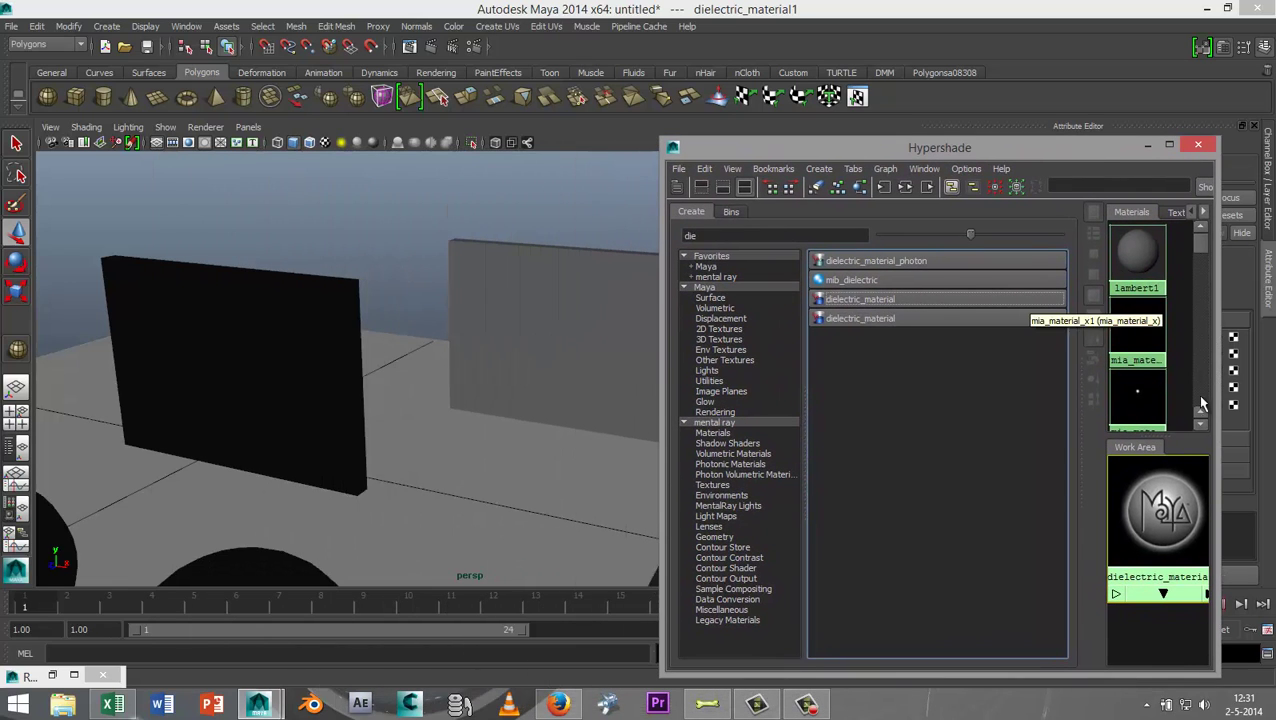
middle_click_drag(1163, 521, 585, 322)
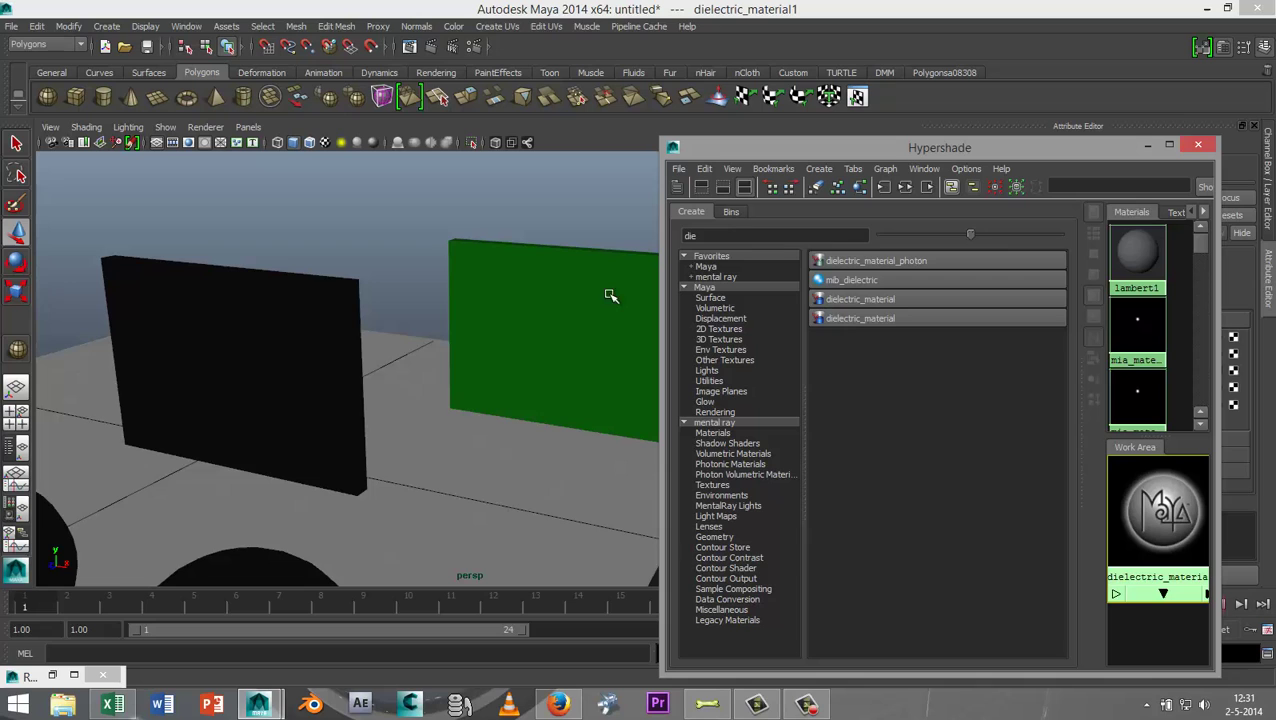
left_click(1147, 147)
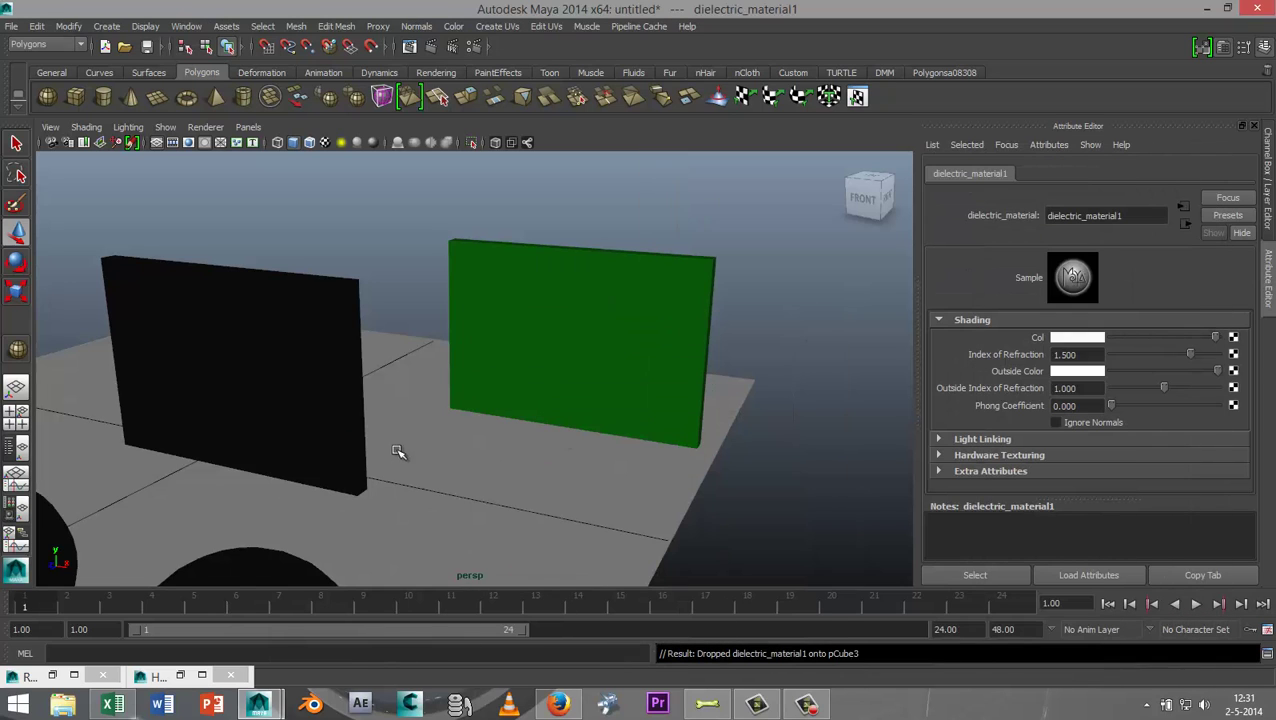
Select the green pane and show its dielectric_material1SG shading group attributes.
scroll(400, 449, "down", 2)
scroll(400, 449, "down", 1)
scroll(404, 452, "up", 1)
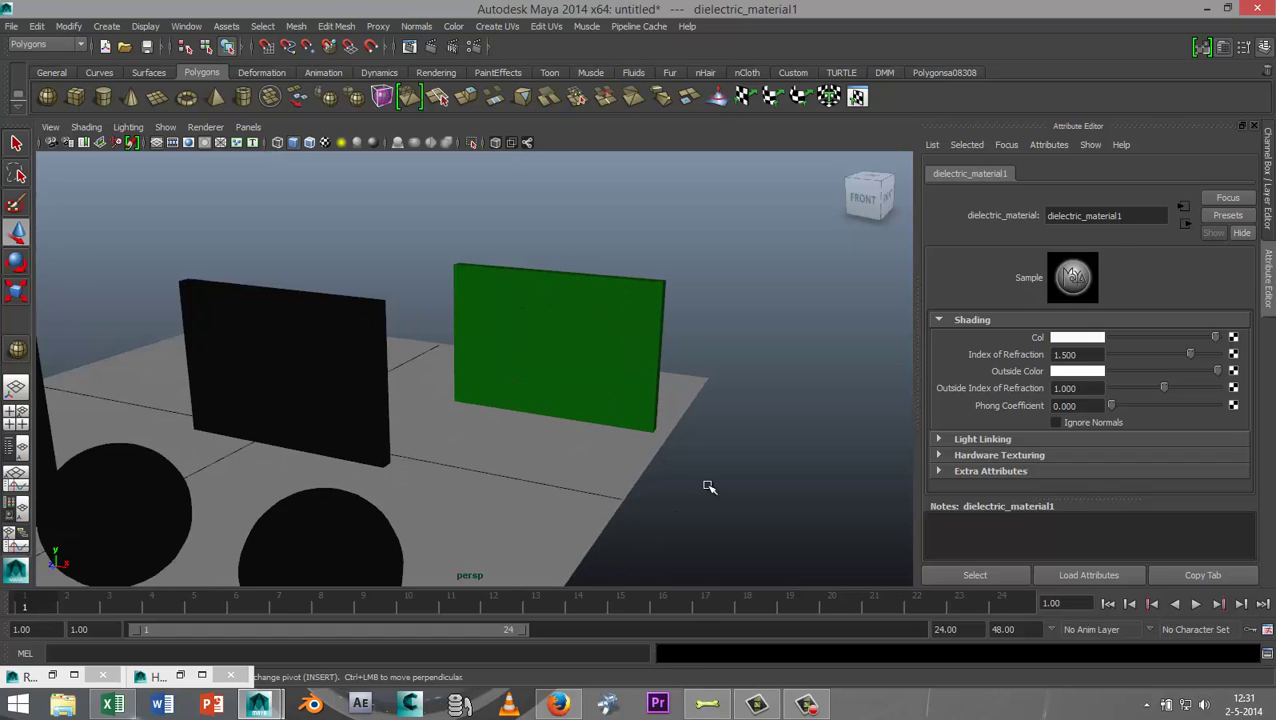
left_click_drag(672, 480, 646, 447, "alt")
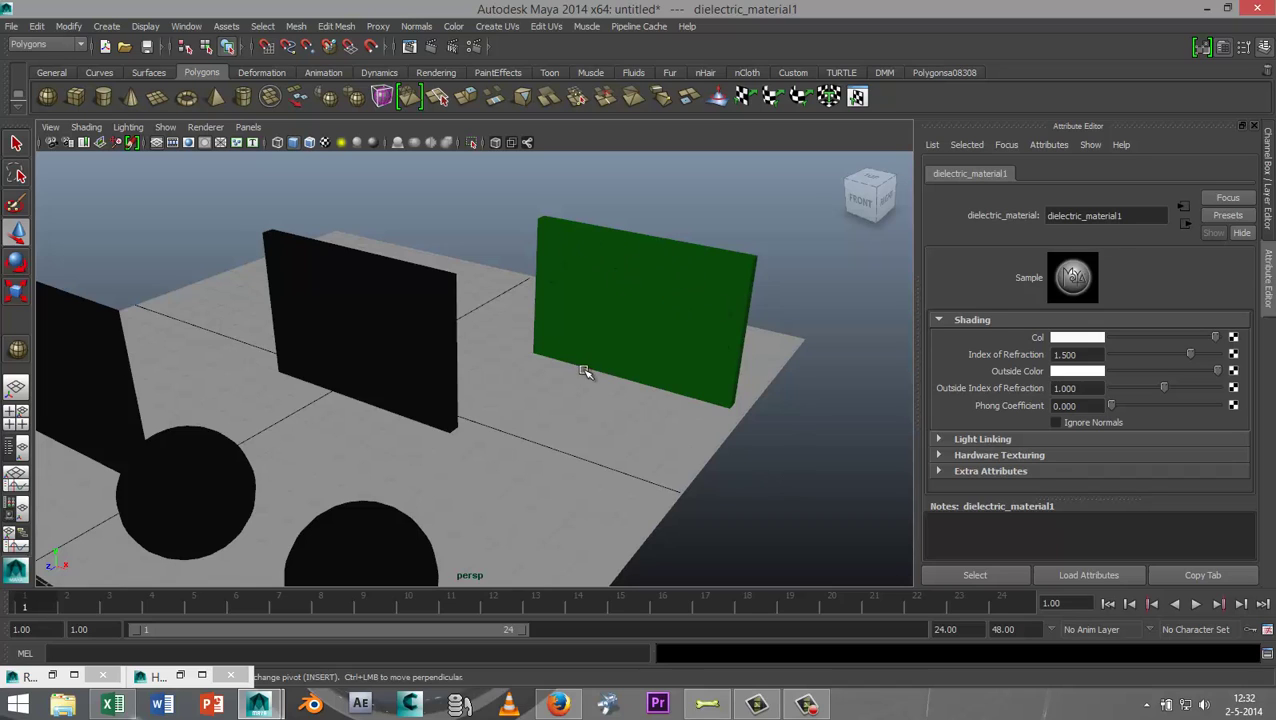
left_click(655, 275)
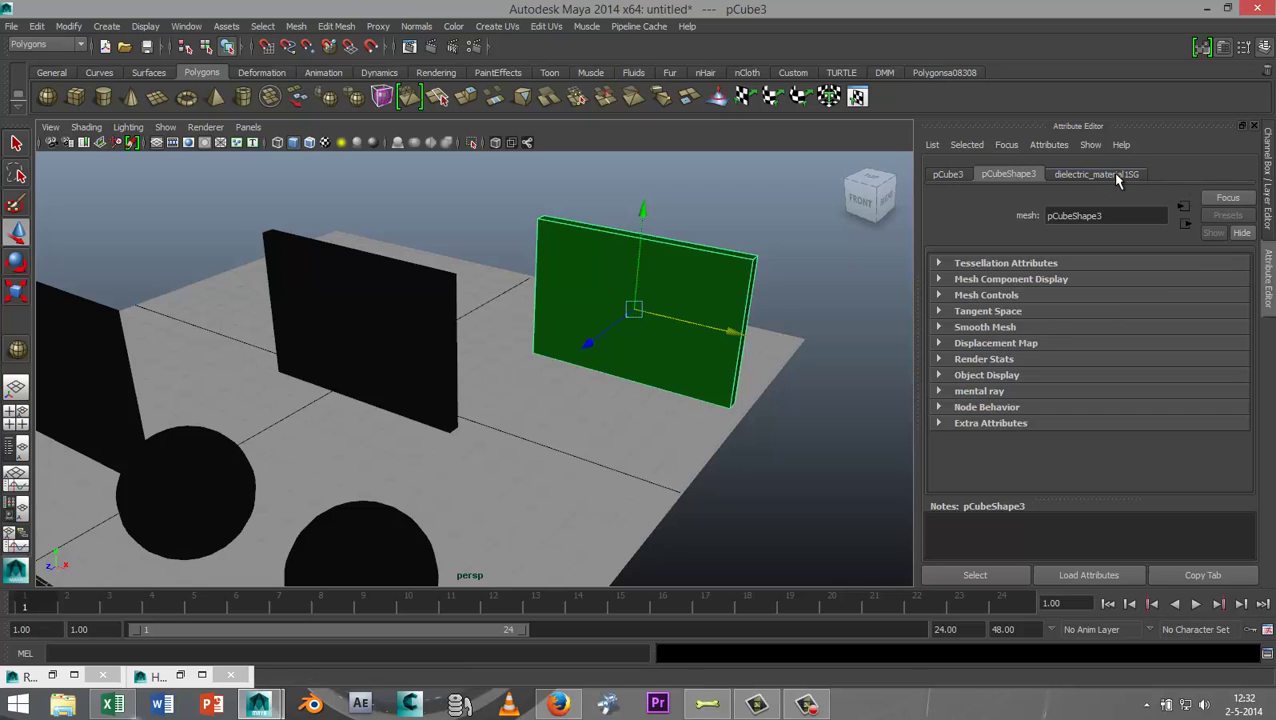
left_click(1112, 174)
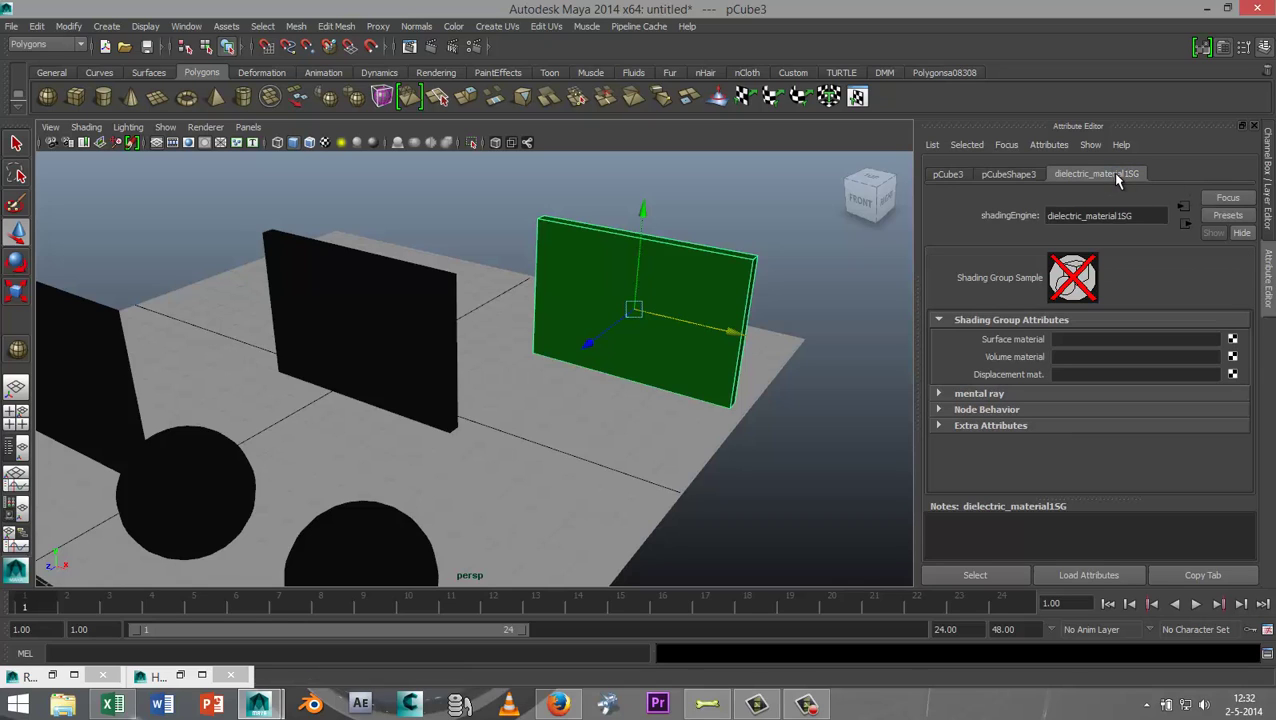
Connect a new mental ray legacy dielectric_material to the pane's Surface material slot.
left_click(1233, 340)
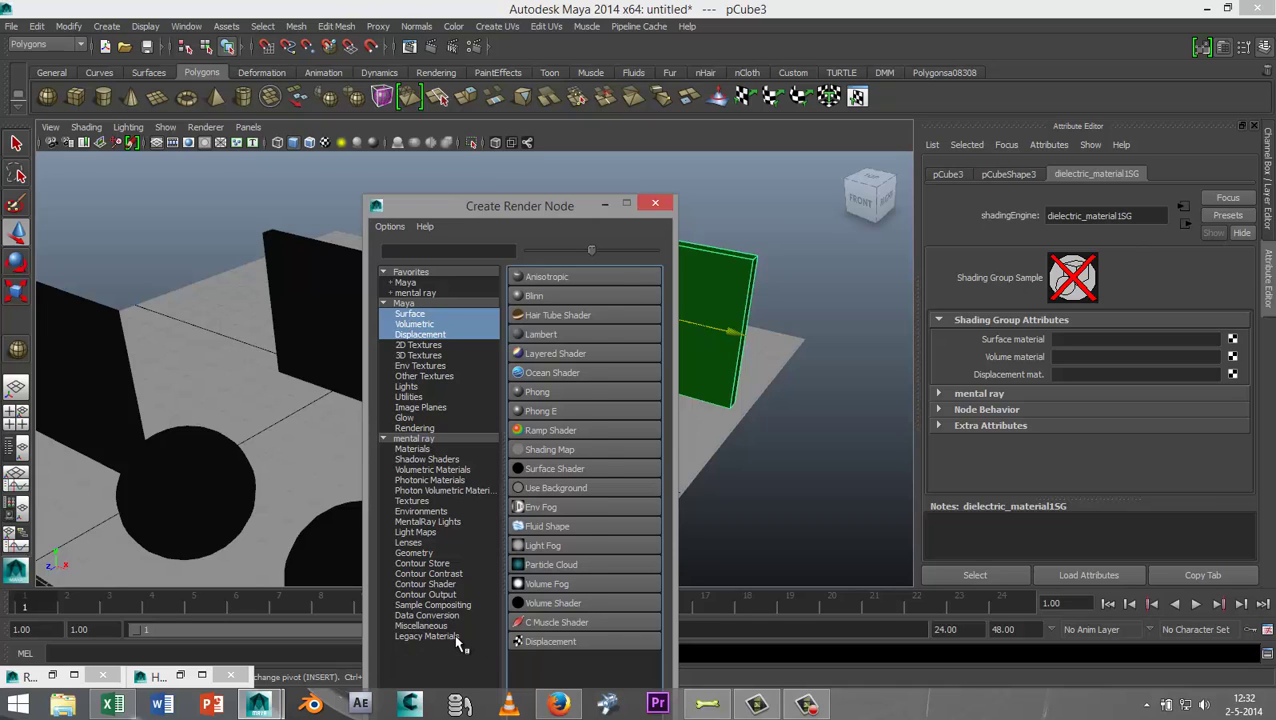
left_click(425, 636)
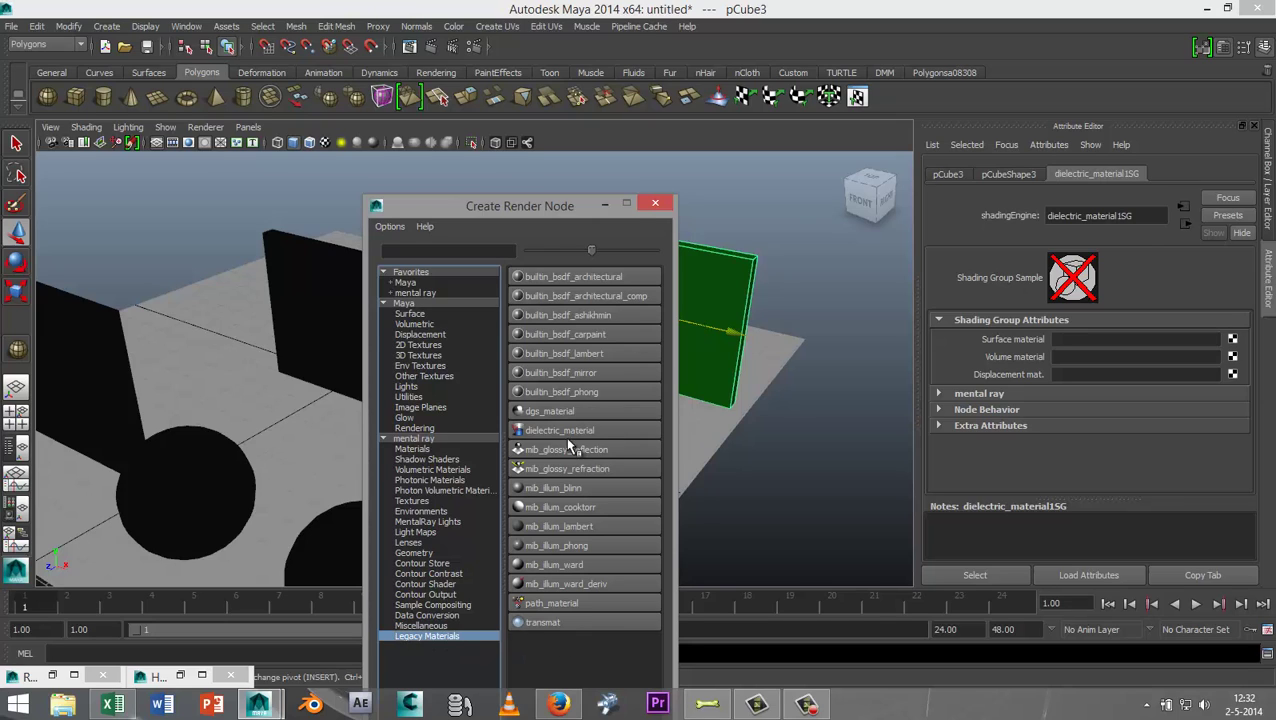
middle_click_drag(573, 436, 645, 427)
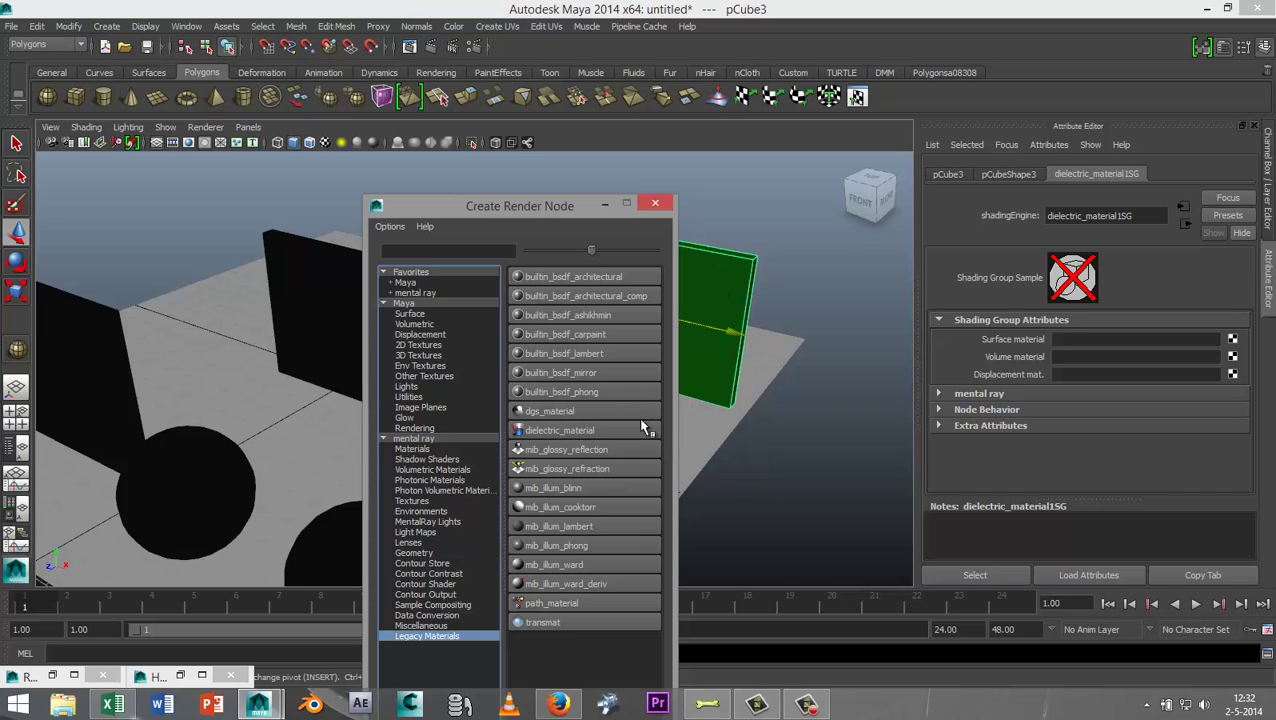
left_click(573, 438)
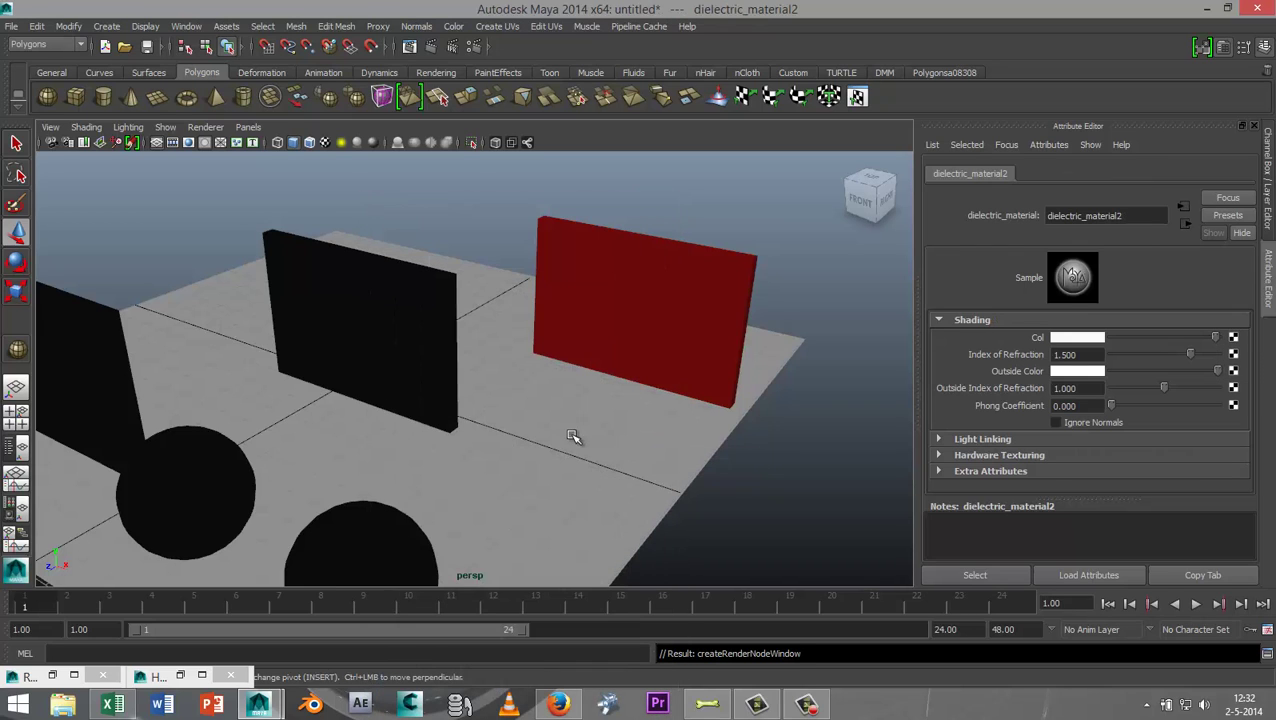
mouse_move(565, 491)
left_mouse_down("alt")
mouse_move(584, 506)
mouse_move(621, 459)
mouse_move(558, 501)
left_mouse_up("alt")
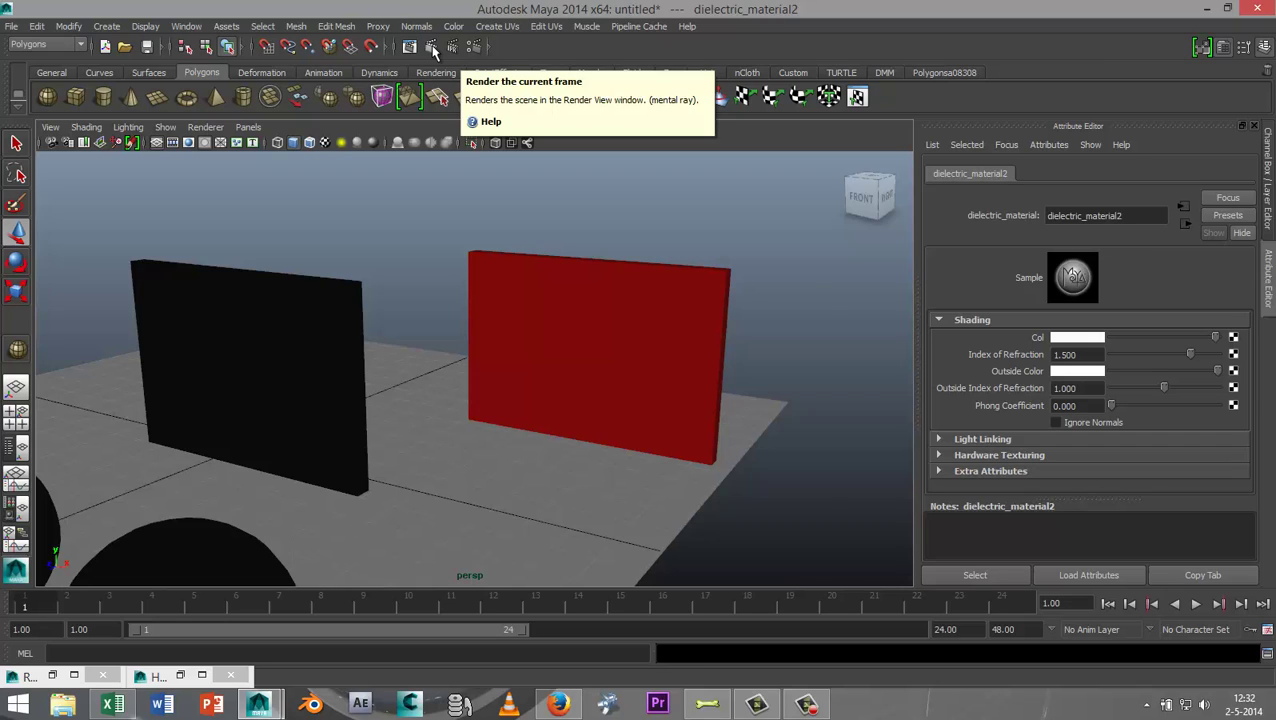
Render the current frame with mental ray in the Render View.
left_click(432, 48)
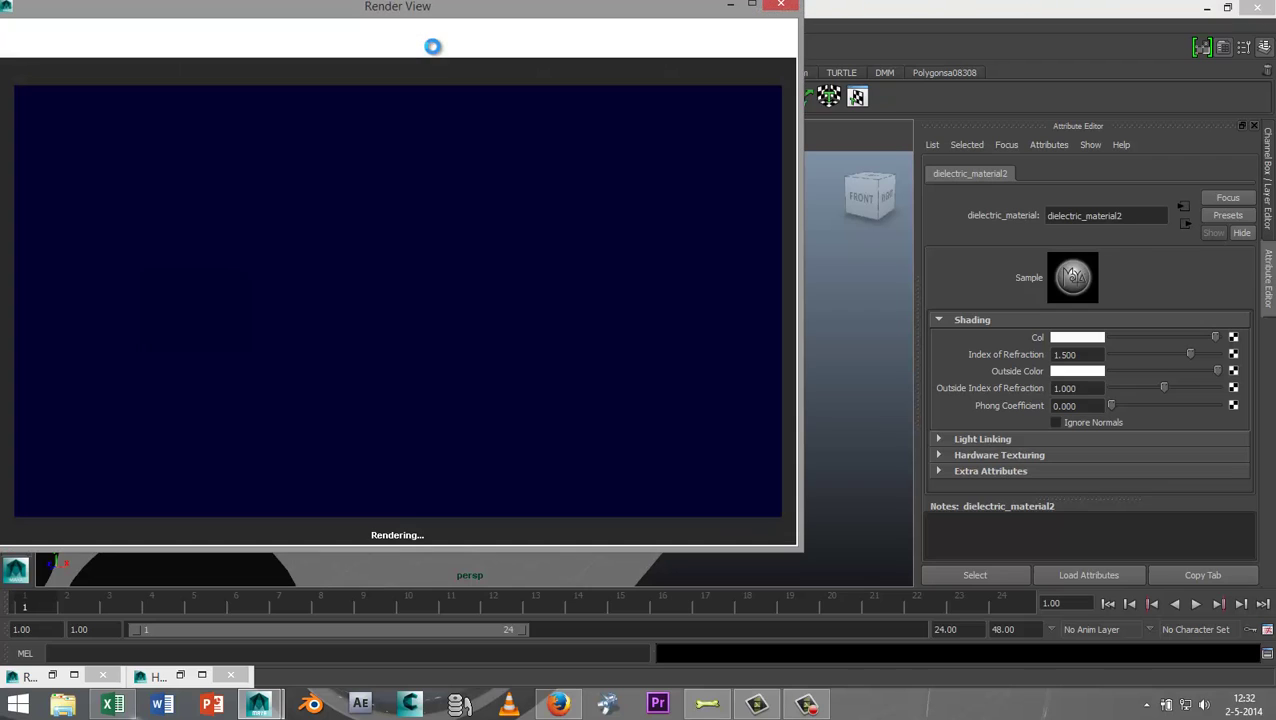